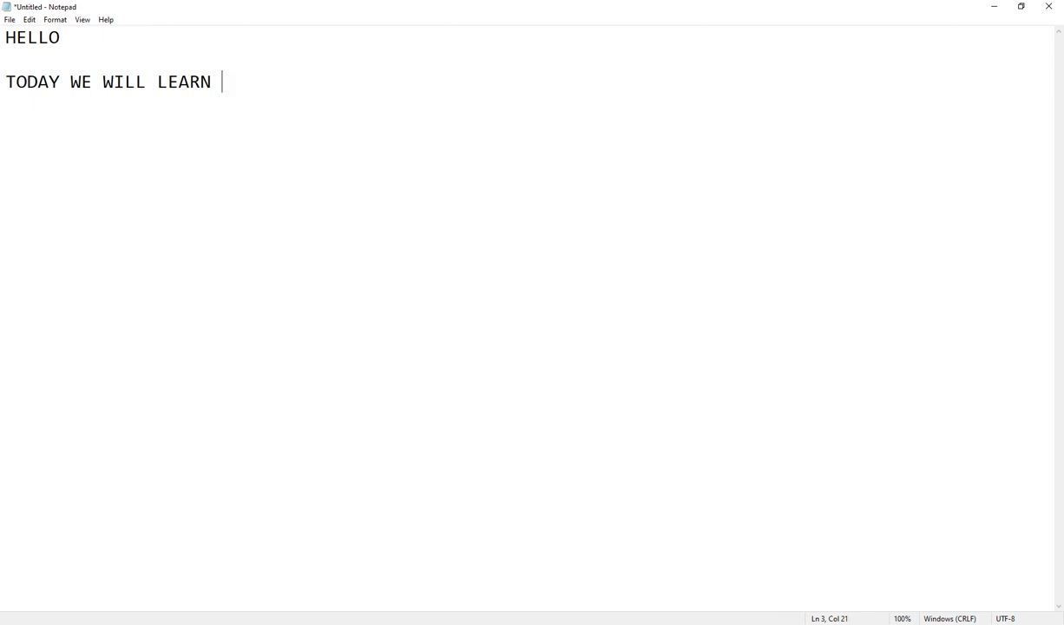
Finish the introduction line so it reads "TODAY WE WILL LEARN EXTRUDE WITH OTHER REST OF ALL OPTIONS, ITS VERY INTERESTING, LET SEE.".
{"action": "type", "text": "TRUDE WITH OTHER REST OF ALL OPTIO"}
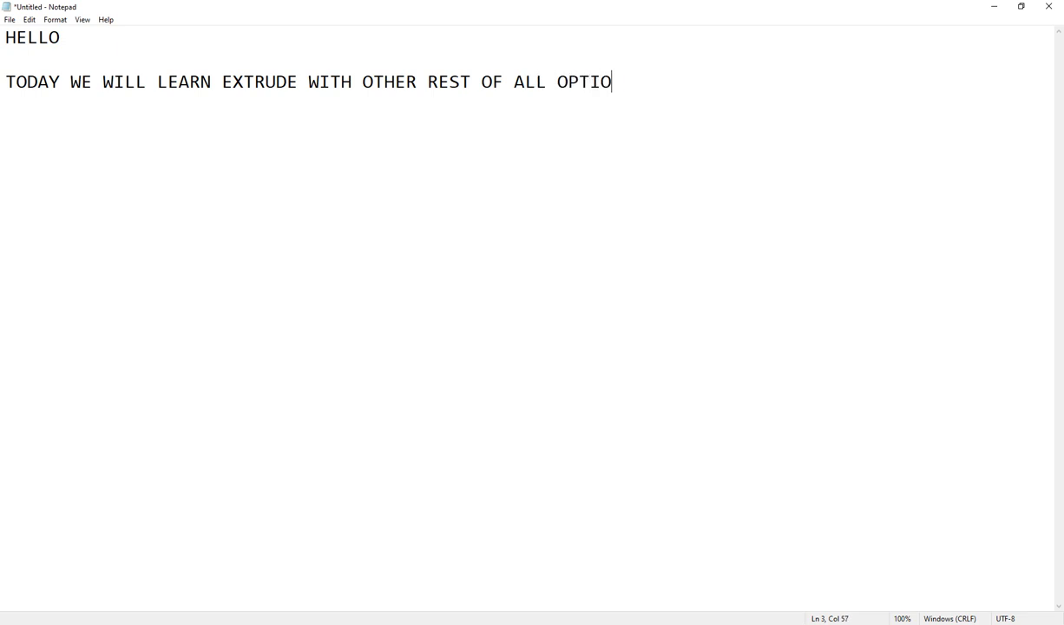
{"action": "type", "text": "NS, ITS VERY INTERESTEING, LET"}
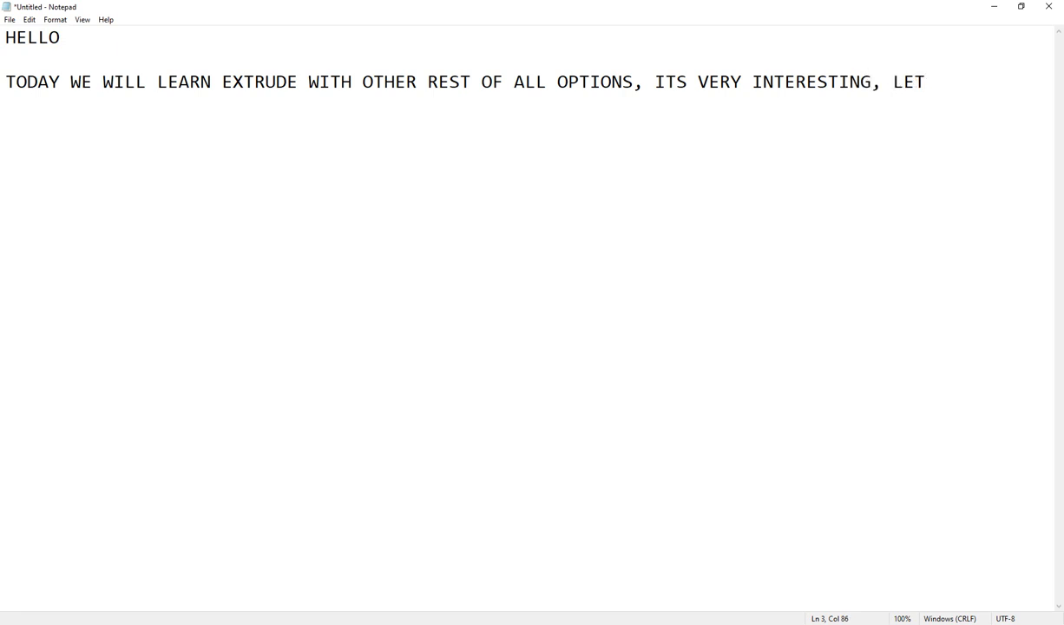
{"action": "type", "text": " SEE"}
Add the line "FIRST WE WILL USE NEXT OPTION." below the introduction in the note.
{"action": "type", "text": "ST "}
{"action": "type", "text": "WE WILL USE"}
{"action": "type", "text": " NE"}
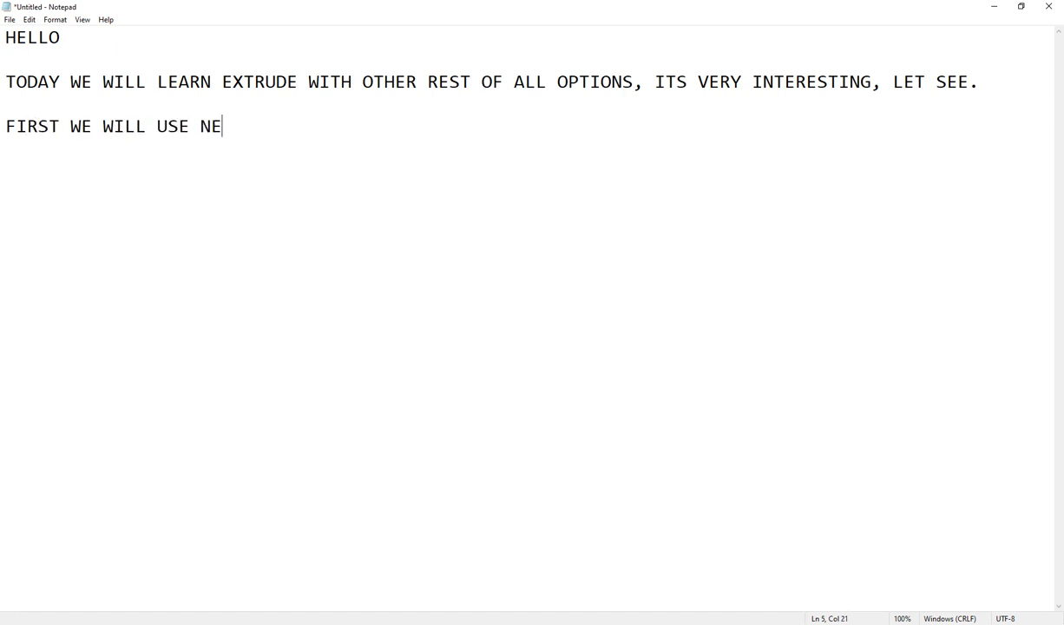
{"action": "type", "text": "XT OPTION."}
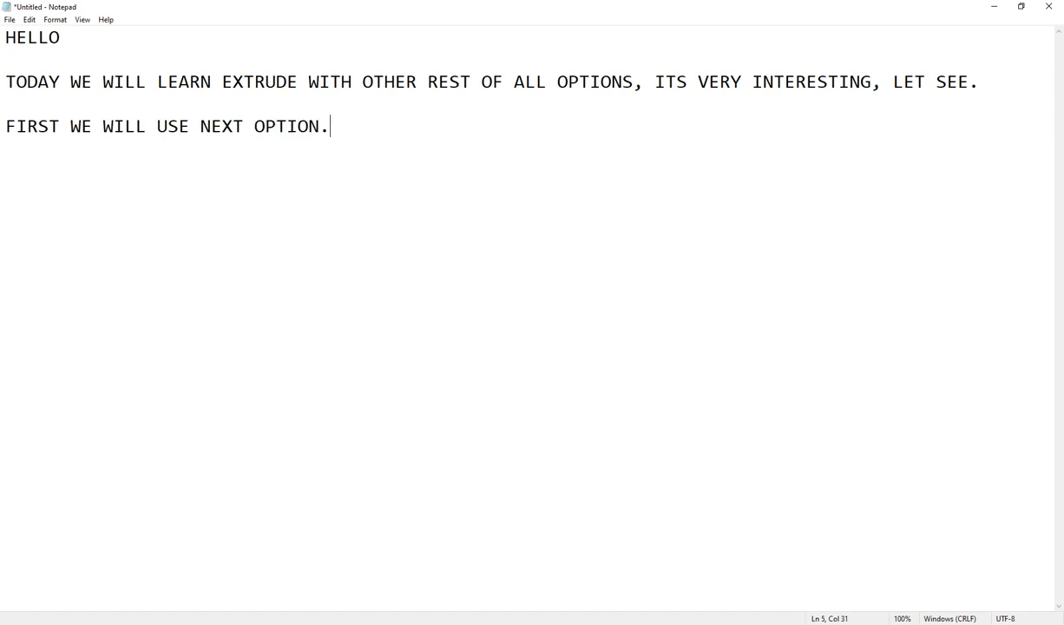
Switch to SOLIDWORKS and open the recent part Extrude Boss_Sketch_Offset SW#1.
{"action": "left_click", "coordinate": [993, 8]}
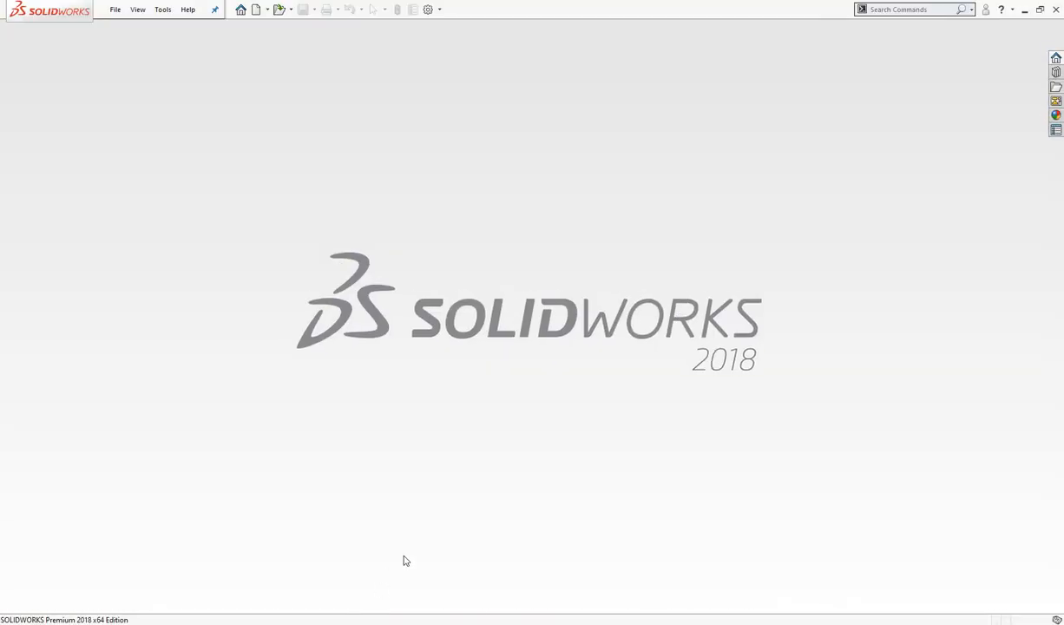
{"action": "left_click", "coordinate": [290, 9]}
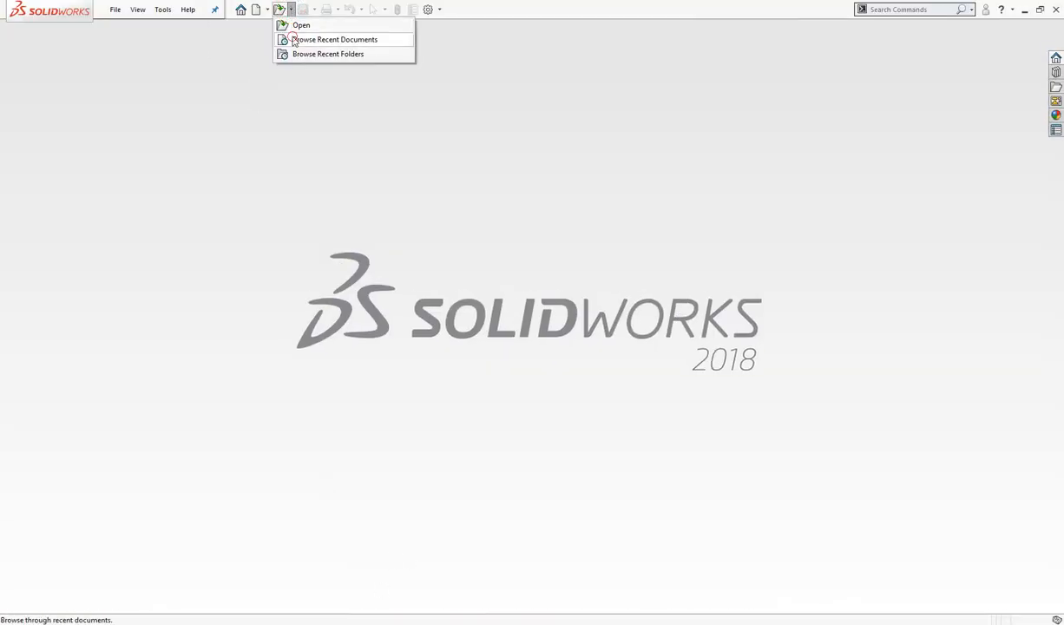
{"action": "left_click", "coordinate": [295, 38]}
{"action": "left_click", "coordinate": [399, 261]}
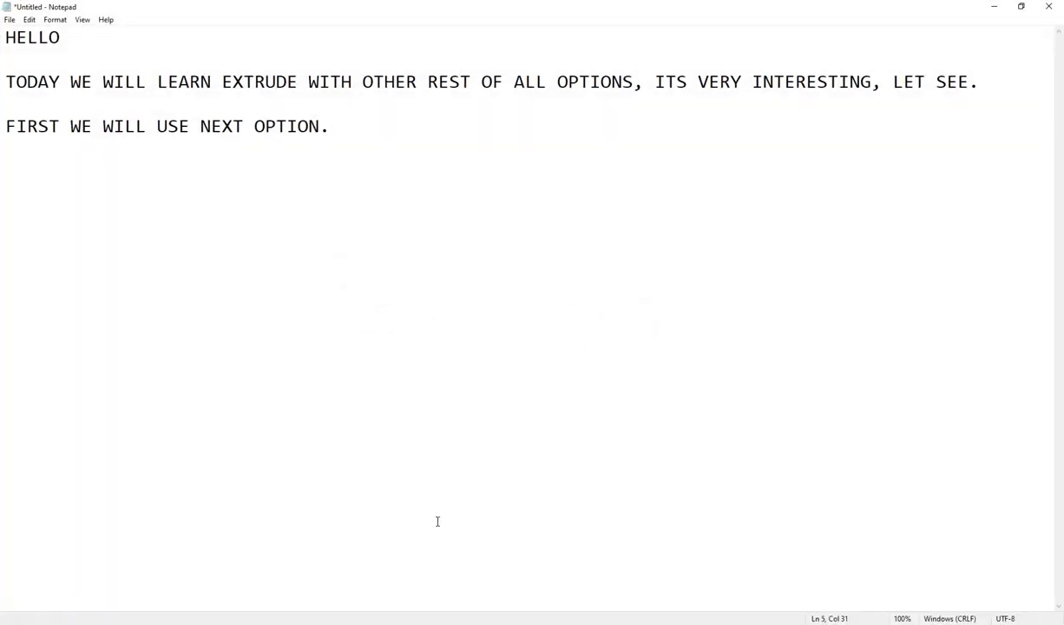
Add the line "WE WILL USE PREVIOUS PART." to the Notepad note and return to the part in SOLIDWORKS.
{"action": "type", "text": "USE PREVIOUS PART."}
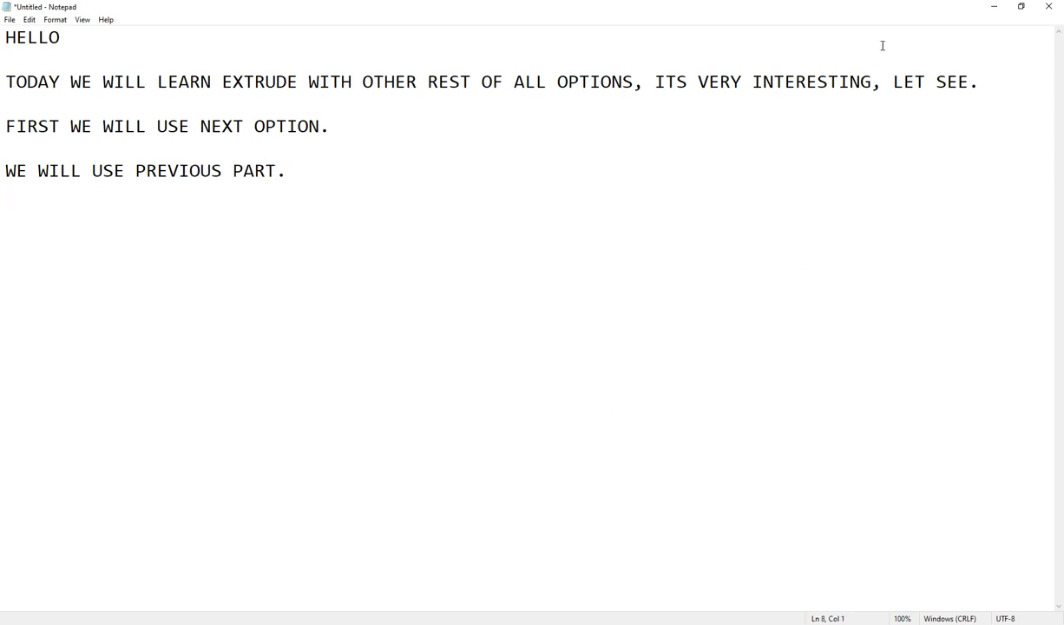
{"action": "left_click", "coordinate": [994, 7]}
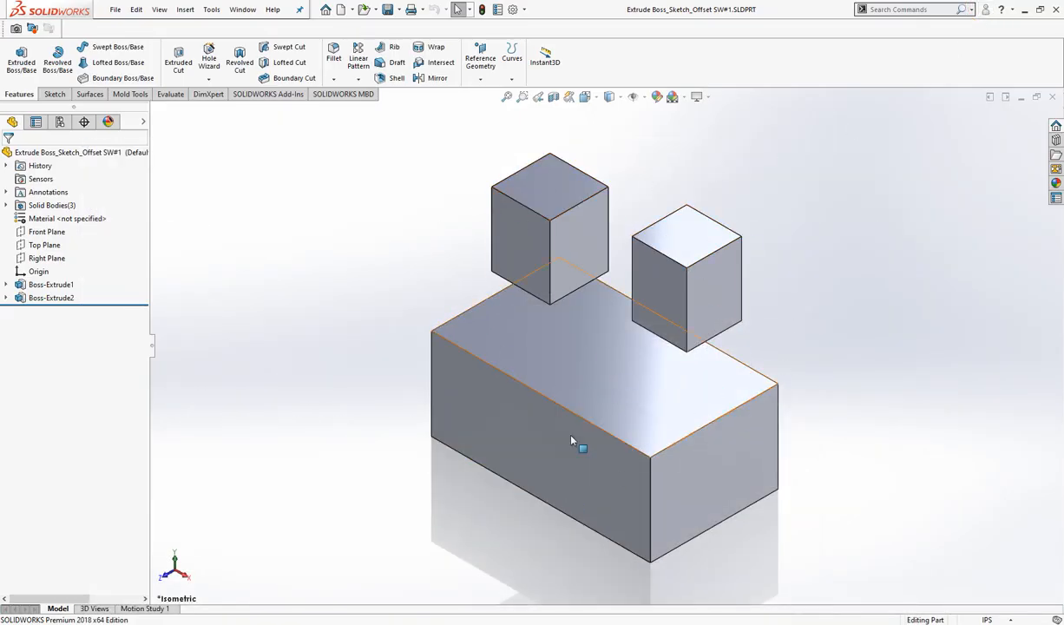
{"action": "left_click", "coordinate": [760, 409]}
{"action": "left_click", "coordinate": [399, 170]}
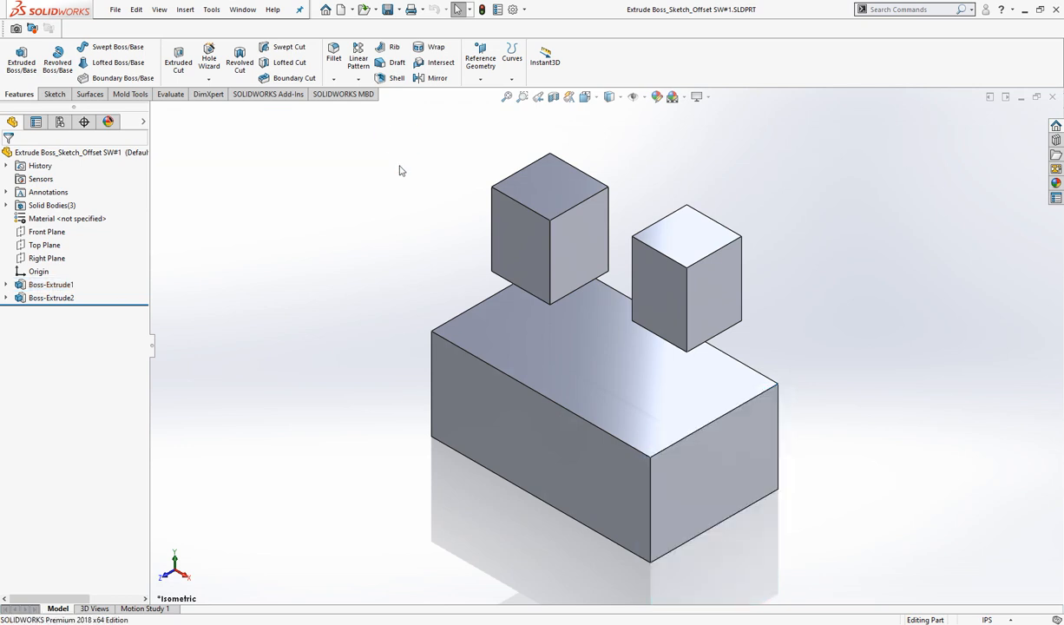
On the top face of the left small block, sketch a corner rectangle about 3.45 by 1.97 in that overlaps both small blocks.
{"action": "scroll", "coordinate": [354, 326], "scroll_direction": "up", "scroll_amount": 2}
{"action": "scroll", "coordinate": [743, 205], "scroll_direction": "down", "scroll_amount": 1}
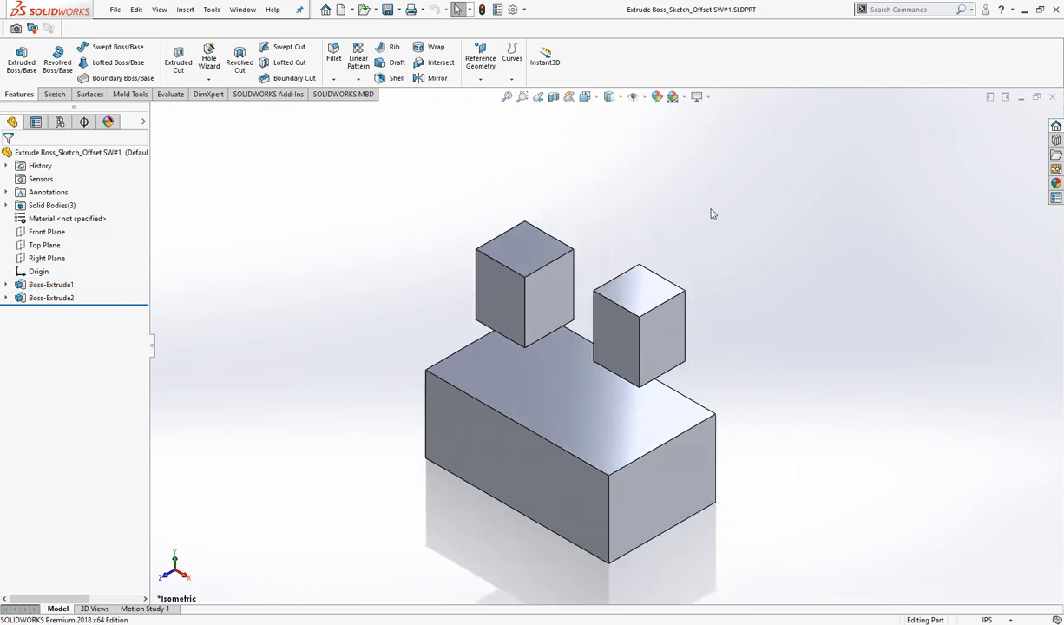
{"action": "left_click", "coordinate": [518, 252]}
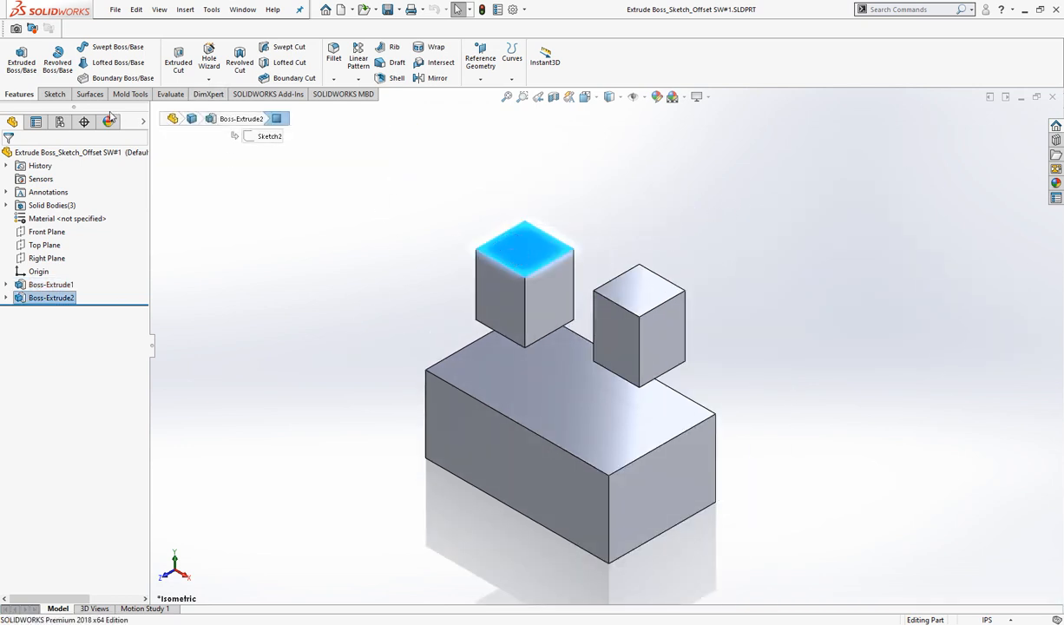
{"action": "left_click", "coordinate": [46, 95]}
{"action": "left_click", "coordinate": [78, 62]}
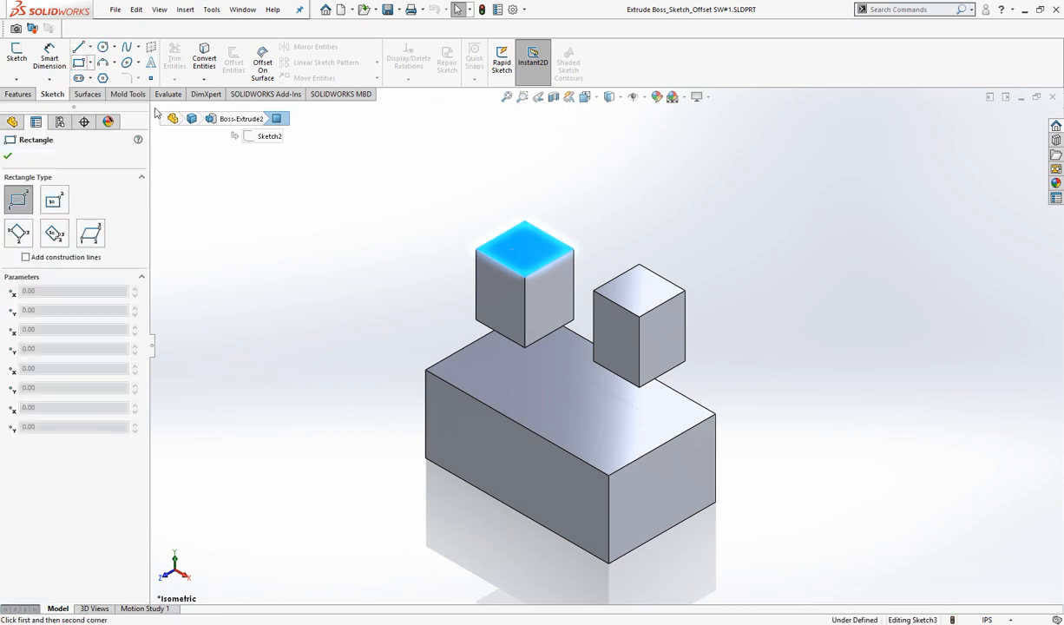
{"action": "left_click", "coordinate": [587, 98]}
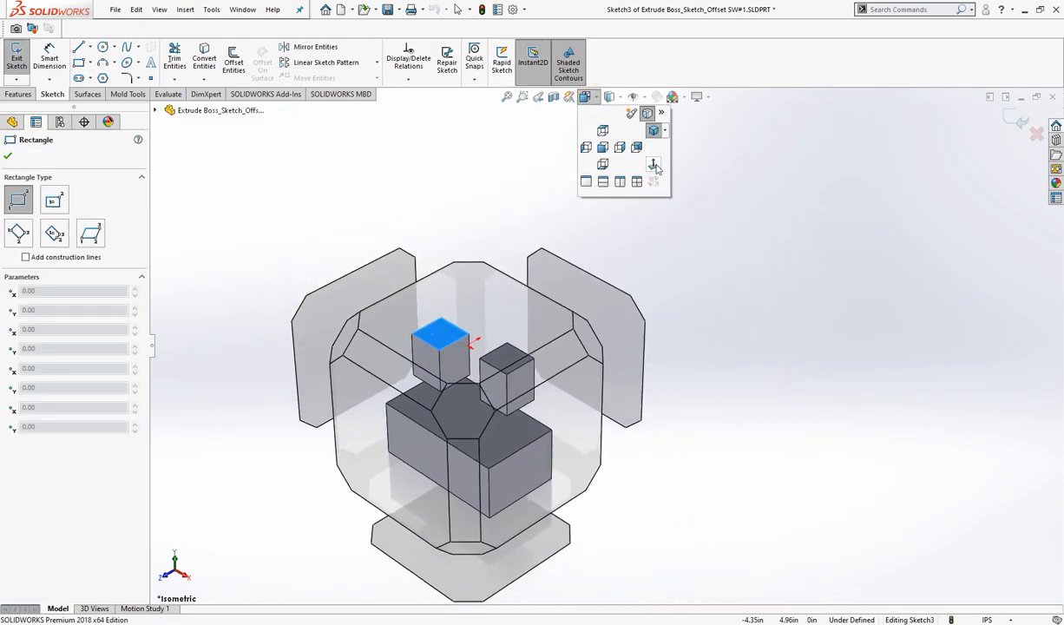
{"action": "left_click", "coordinate": [653, 165]}
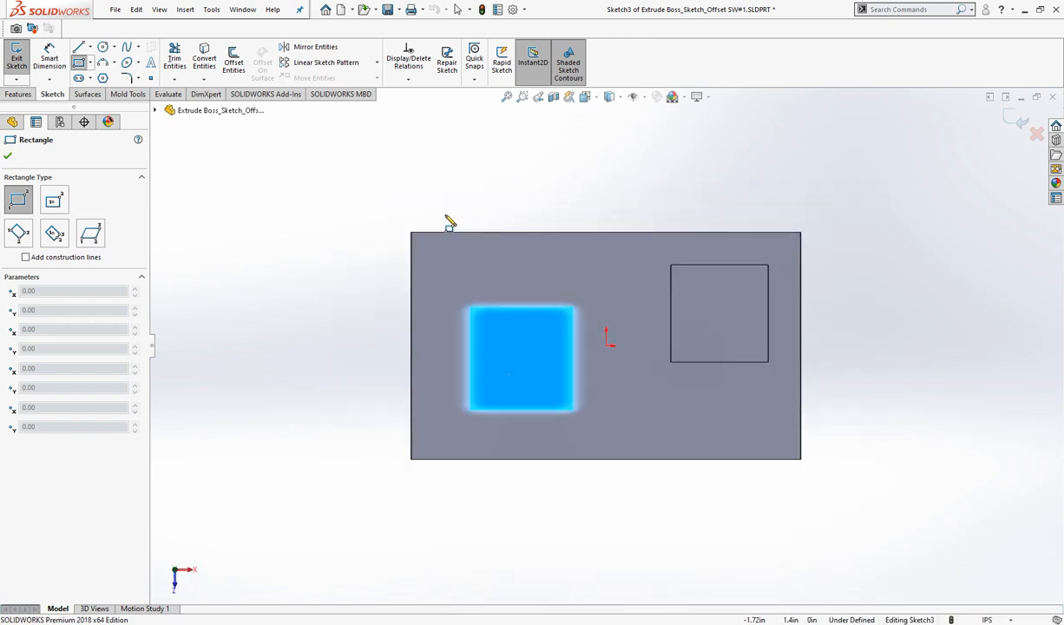
{"action": "left_click", "coordinate": [500, 255]}
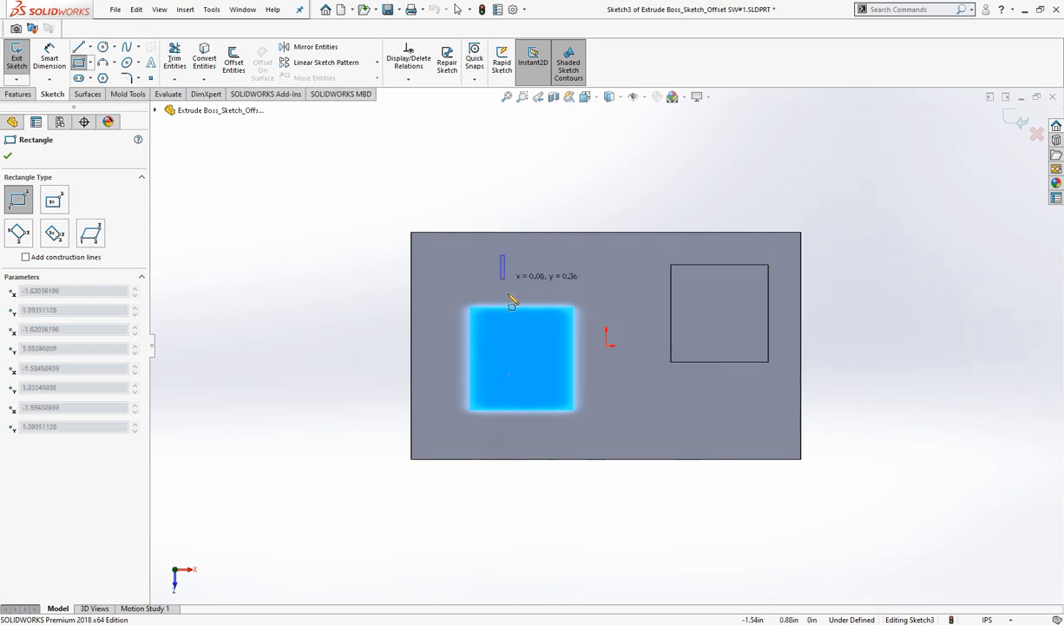
{"action": "left_click", "coordinate": [725, 383]}
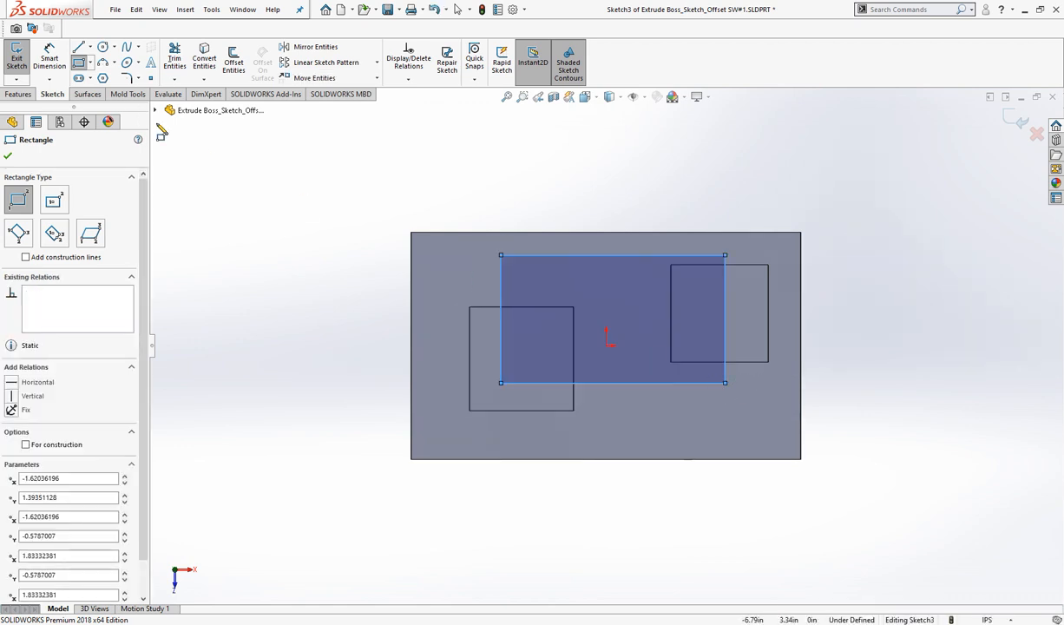
Dimension the sketched rectangle with a width of 3.5 in and a height of 2 in.
{"action": "left_click", "coordinate": [49, 59]}
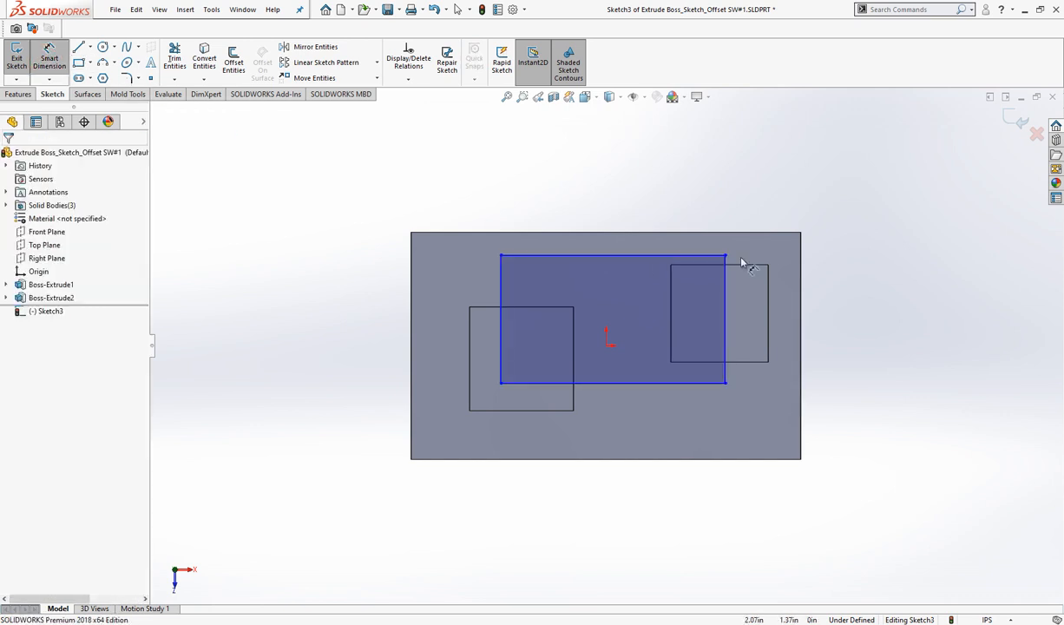
{"action": "left_click", "coordinate": [632, 257]}
{"action": "left_click", "coordinate": [634, 214]}
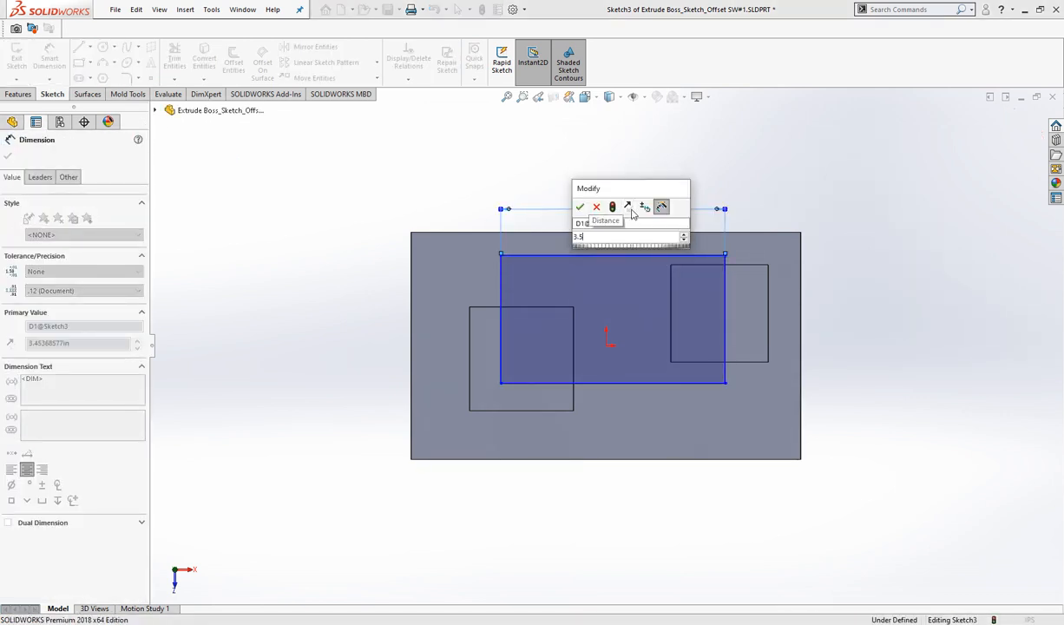
{"action": "left_click", "coordinate": [579, 201]}
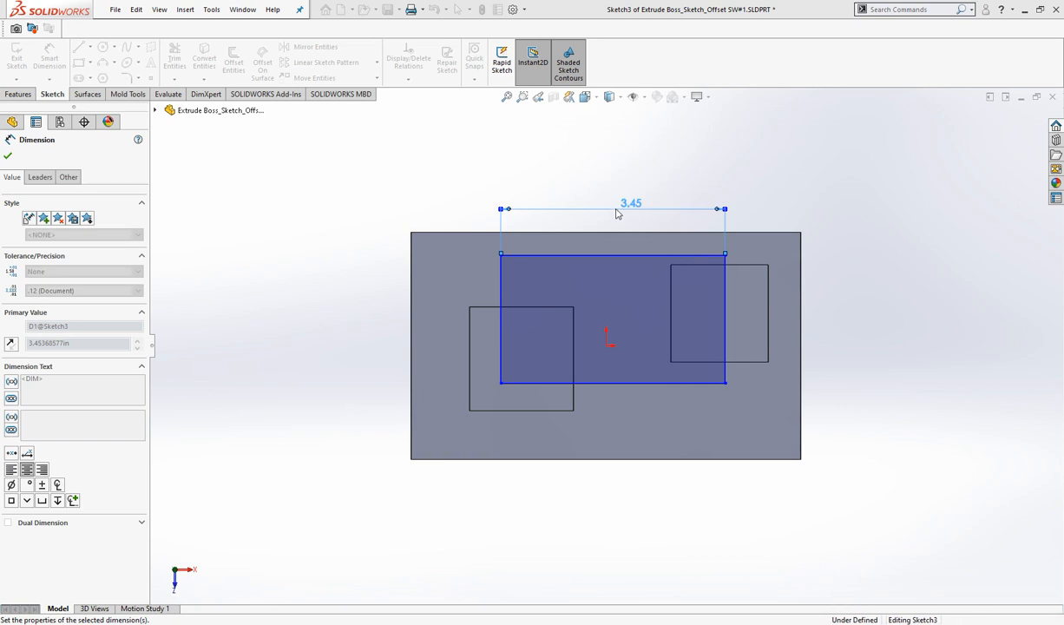
{"action": "left_click", "coordinate": [501, 268]}
{"action": "left_click", "coordinate": [368, 298]}
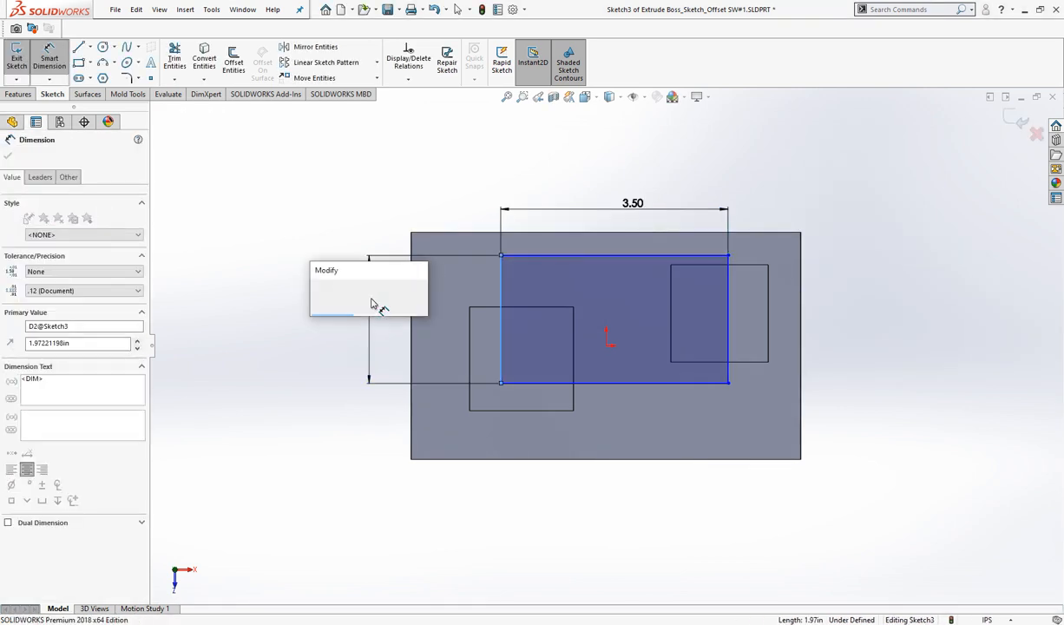
Dimension the rectangle's upper edge 0.5 in from the upper edge of the large base block.
{"action": "left_click", "coordinate": [608, 252]}
{"action": "left_click", "coordinate": [612, 231]}
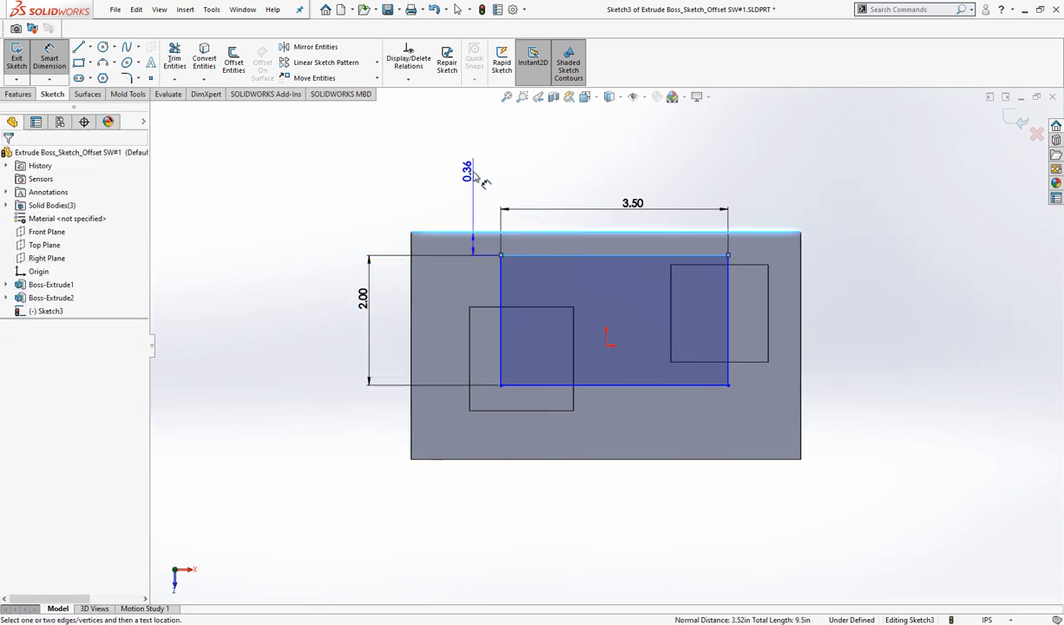
{"action": "left_click", "coordinate": [473, 176]}
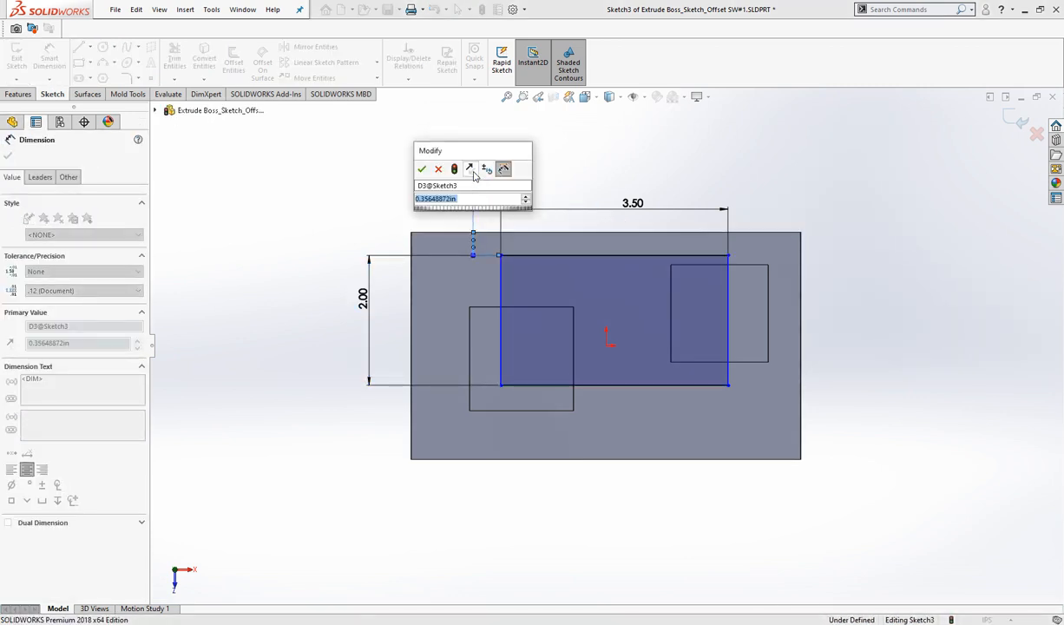
{"action": "type", "text": "0.5"}
{"action": "key", "text": "Return"}
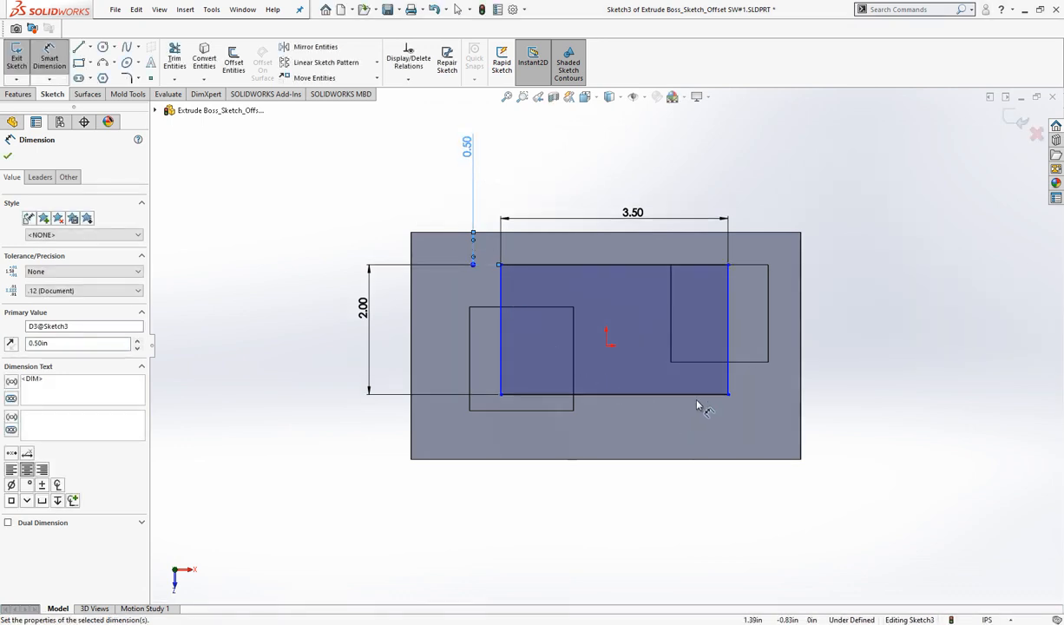
Dimension the rectangle's right edge 1 in from the right edge of the large base block.
{"action": "left_click", "coordinate": [729, 381]}
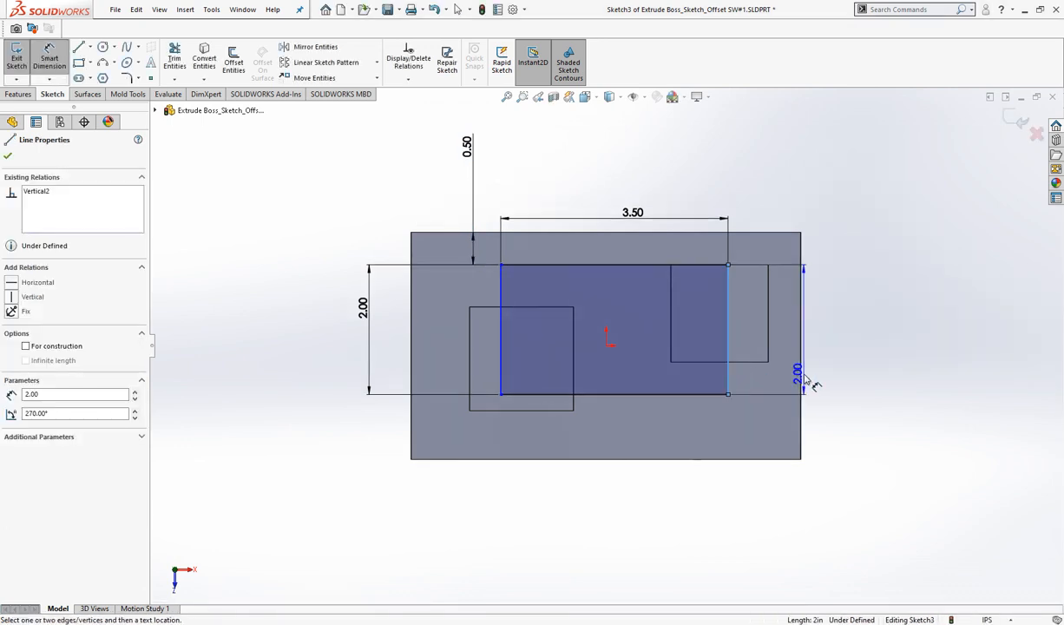
{"action": "left_click", "coordinate": [799, 380]}
{"action": "left_click", "coordinate": [781, 217]}
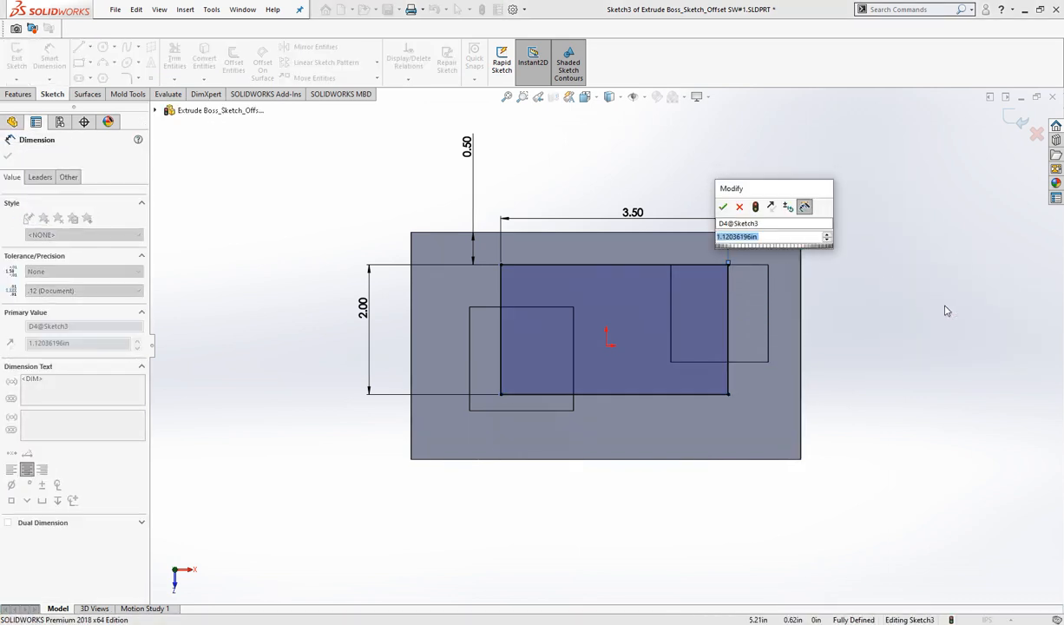
{"action": "type", "text": "1"}
{"action": "key", "text": "Return"}
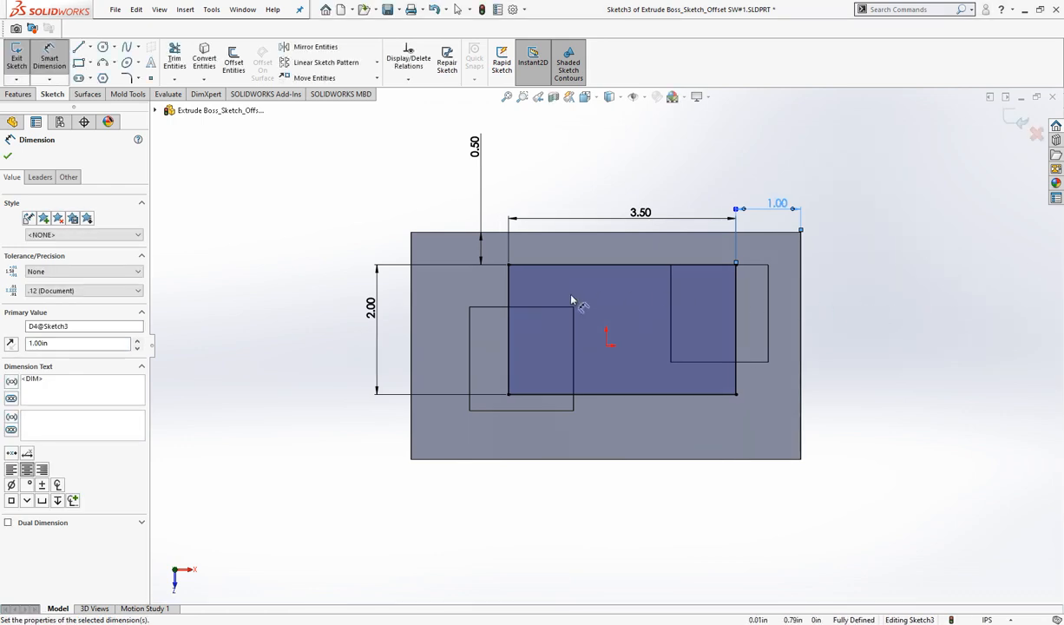
Set the rectangle's offset from the base block's upper edge to 0.75 in and its height to 1.75 in.
{"action": "left_click", "coordinate": [476, 150]}
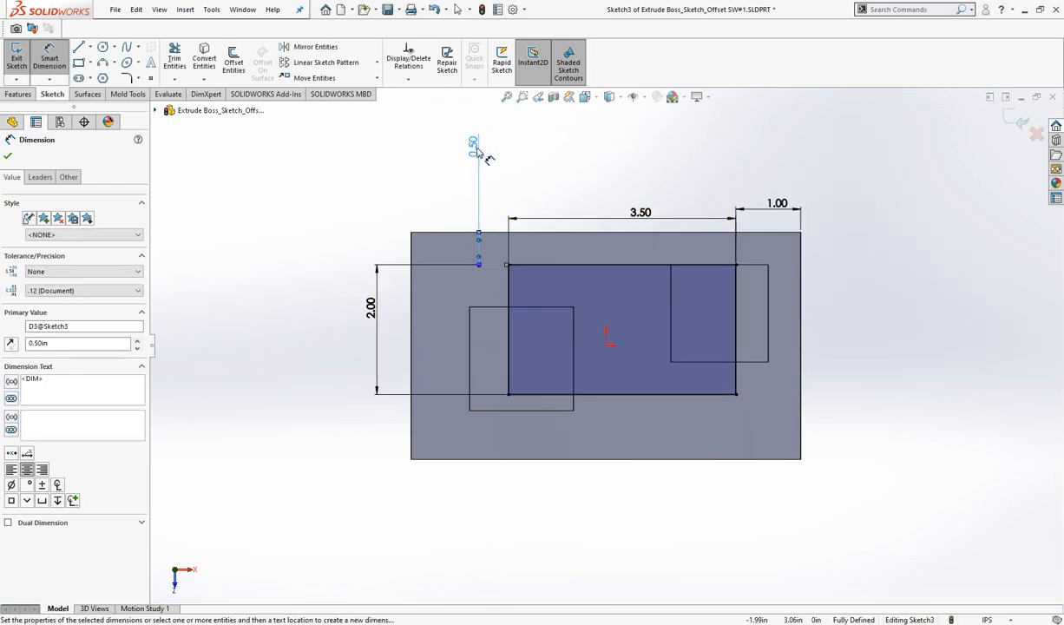
{"action": "double_click", "coordinate": [476, 150]}
{"action": "type", "text": ".75"}
{"action": "key", "text": "Return"}
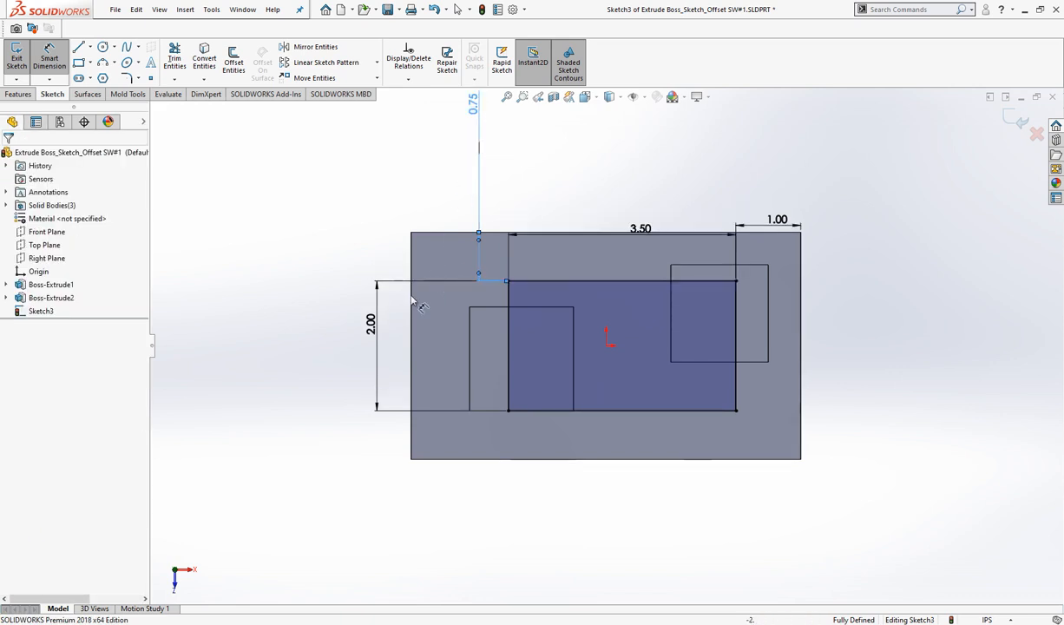
{"action": "double_click", "coordinate": [376, 321]}
{"action": "type", "text": "1.75"}
{"action": "key", "text": "Return"}
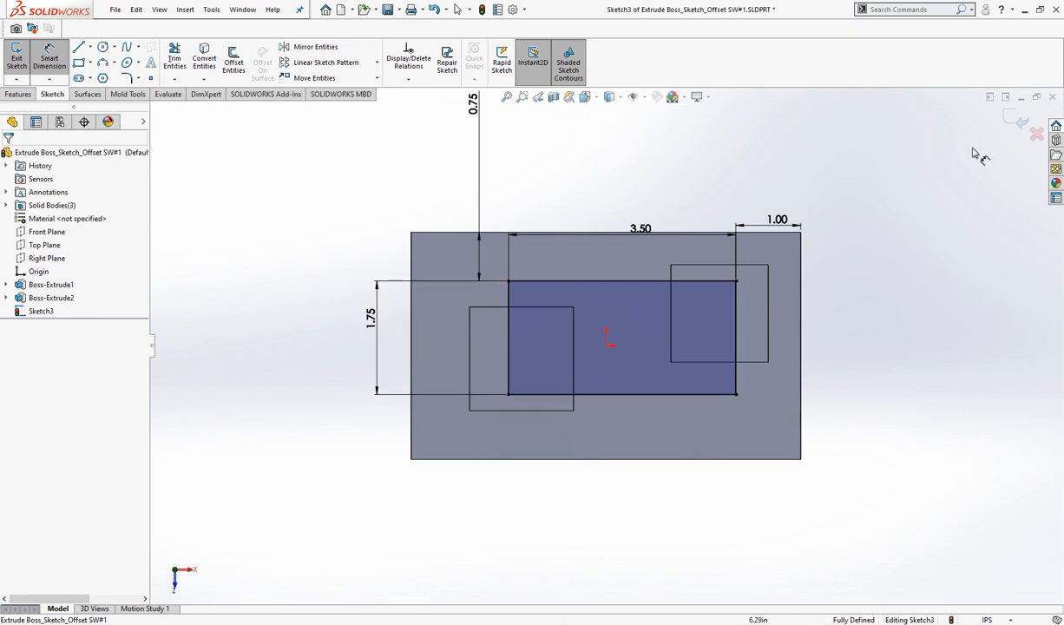
Move the rectangle's width and right-offset dimensions clear above the base block and exit the sketch.
{"action": "left_click_drag", "start_coordinate": [641, 229], "coordinate": [634, 176]}
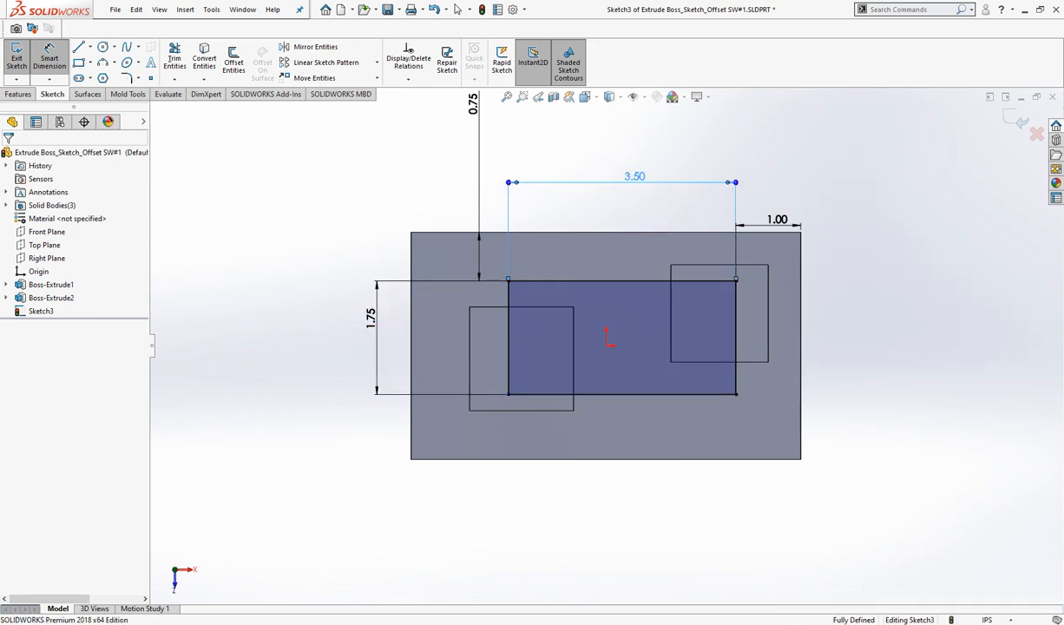
{"action": "left_click_drag", "start_coordinate": [753, 227], "coordinate": [769, 190]}
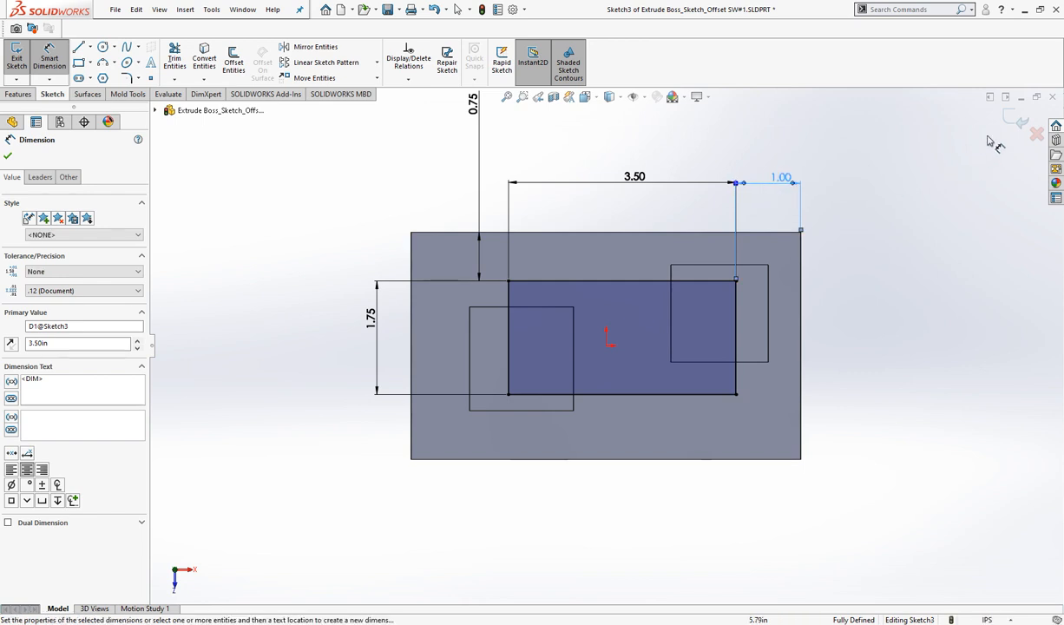
{"action": "left_click", "coordinate": [1015, 121]}
{"action": "left_click", "coordinate": [808, 163]}
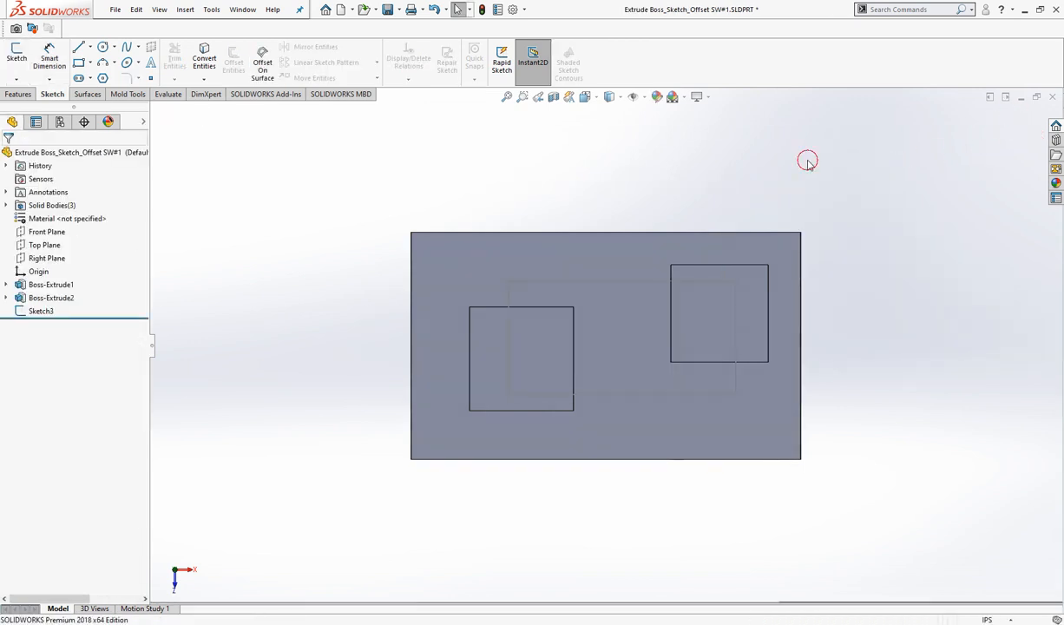
{"action": "left_click", "coordinate": [595, 103]}
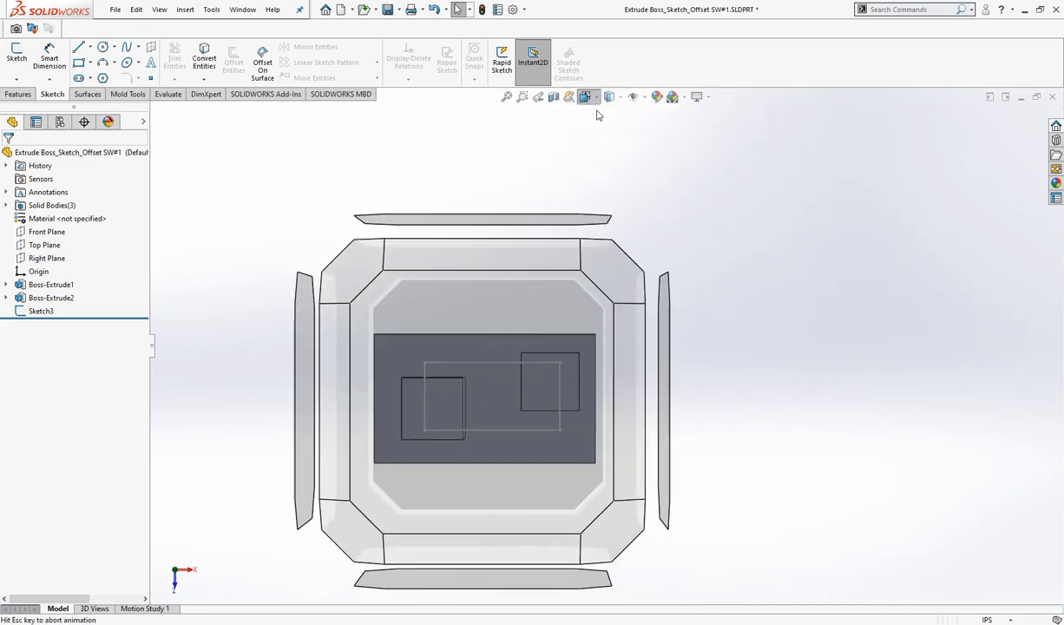
{"action": "left_click", "coordinate": [653, 131]}
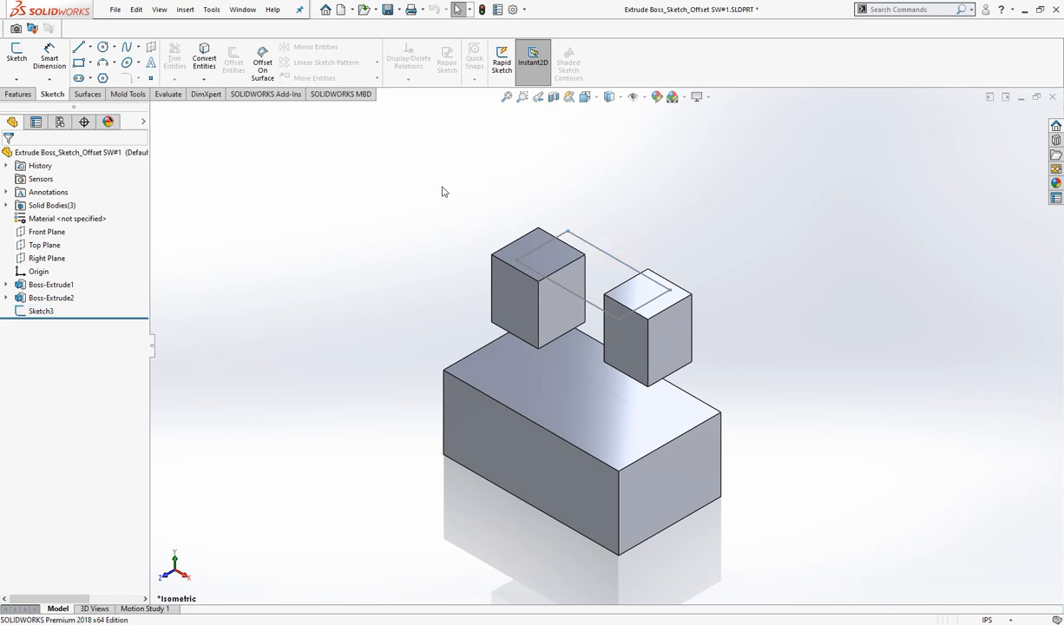
Set up an Extruded Boss from the rectangle sketch, reversed downward with the Up To Next end condition.
{"action": "left_click", "coordinate": [17, 93]}
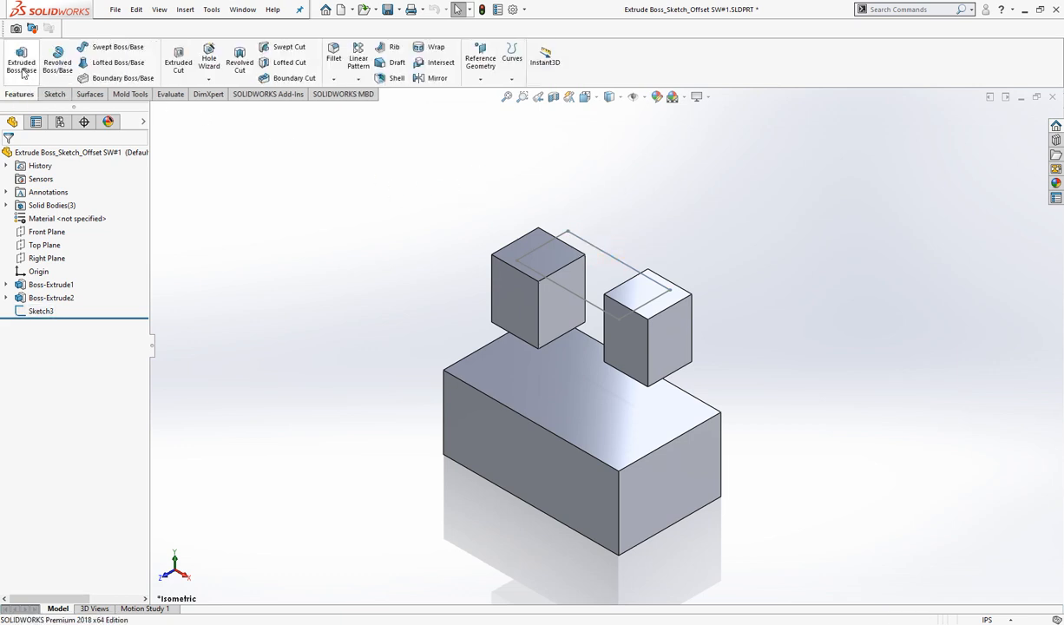
{"action": "left_click", "coordinate": [22, 62]}
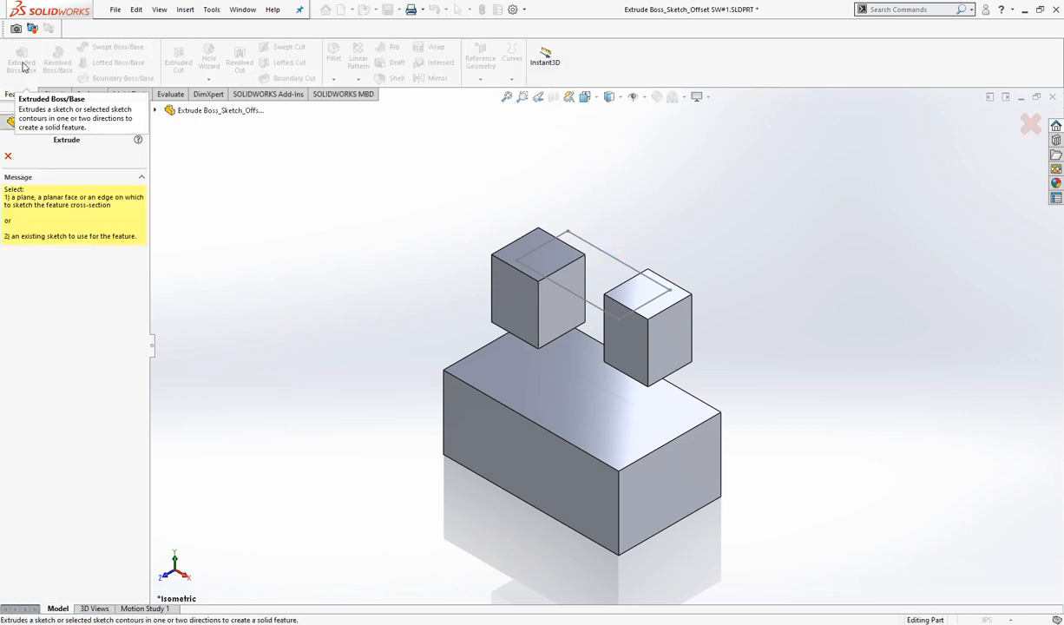
{"action": "left_click", "coordinate": [154, 110]}
{"action": "left_click", "coordinate": [198, 269]}
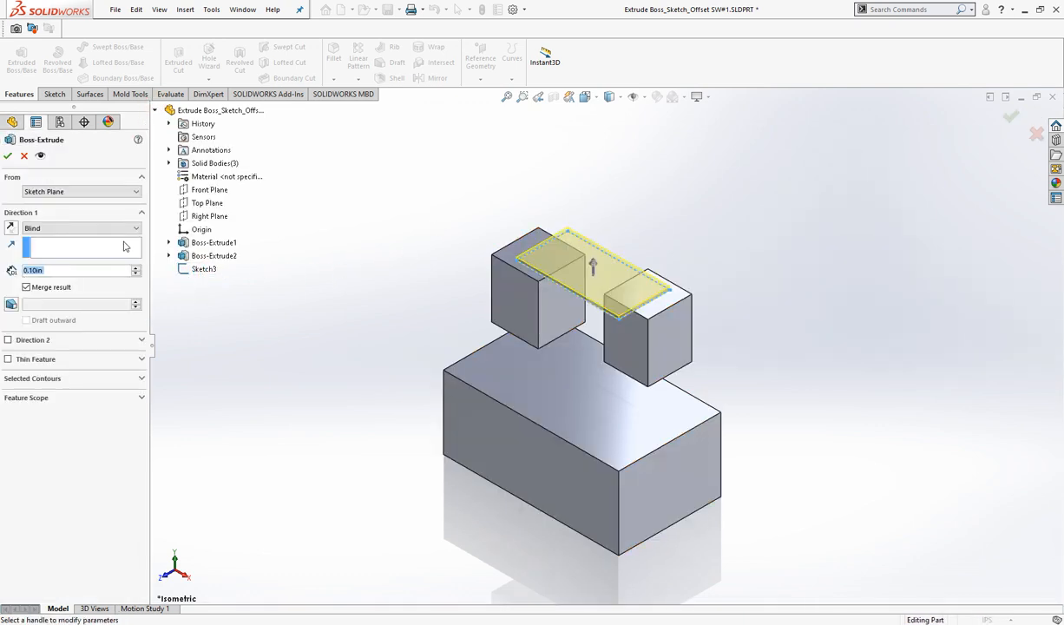
{"action": "left_click", "coordinate": [108, 227]}
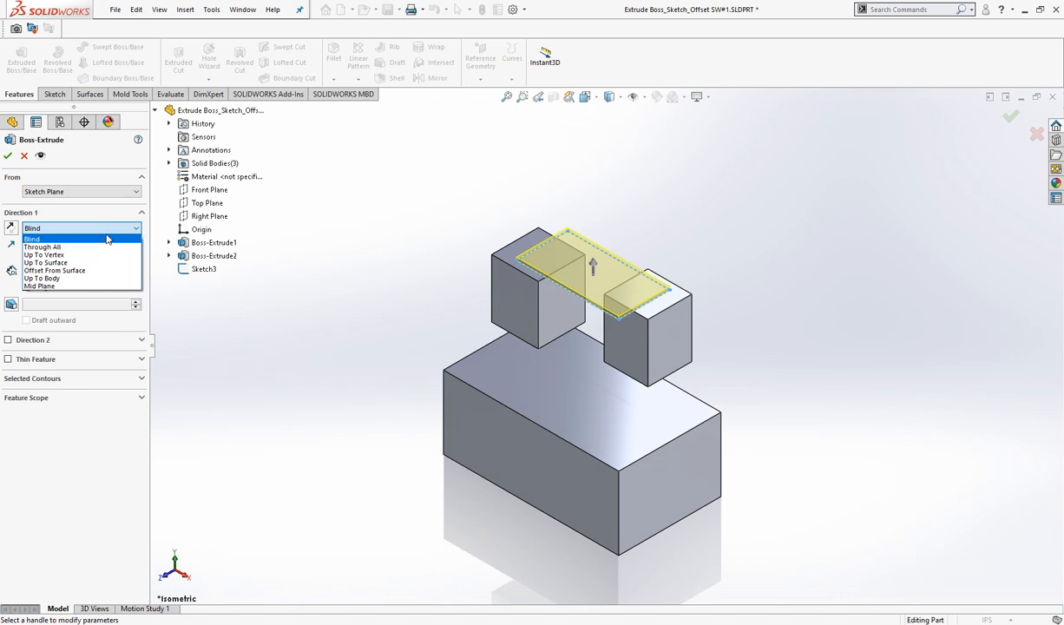
{"action": "left_click", "coordinate": [35, 239]}
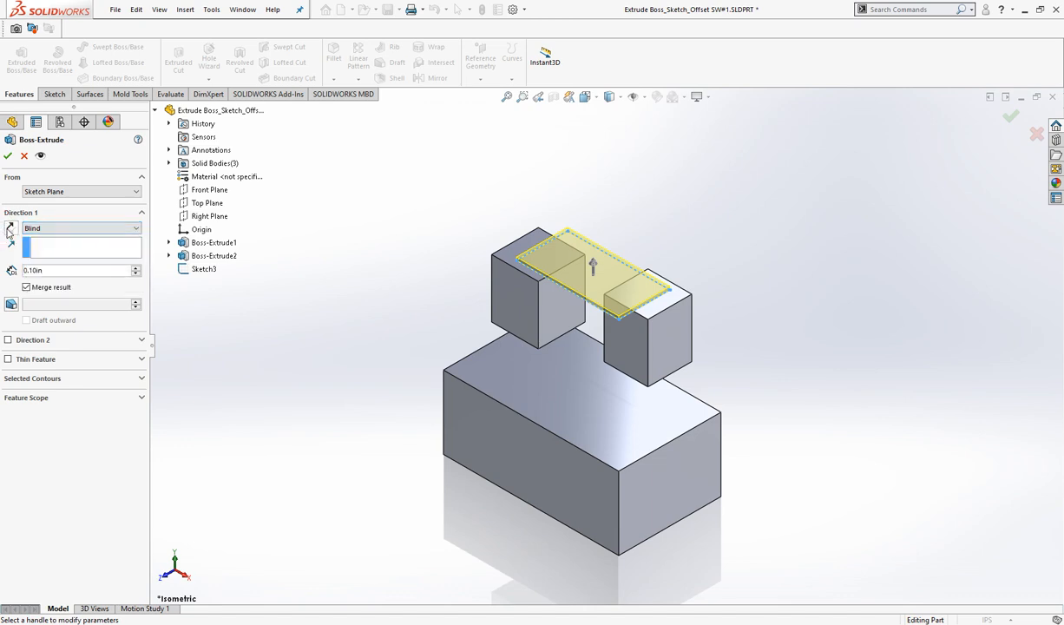
{"action": "left_click", "coordinate": [36, 229]}
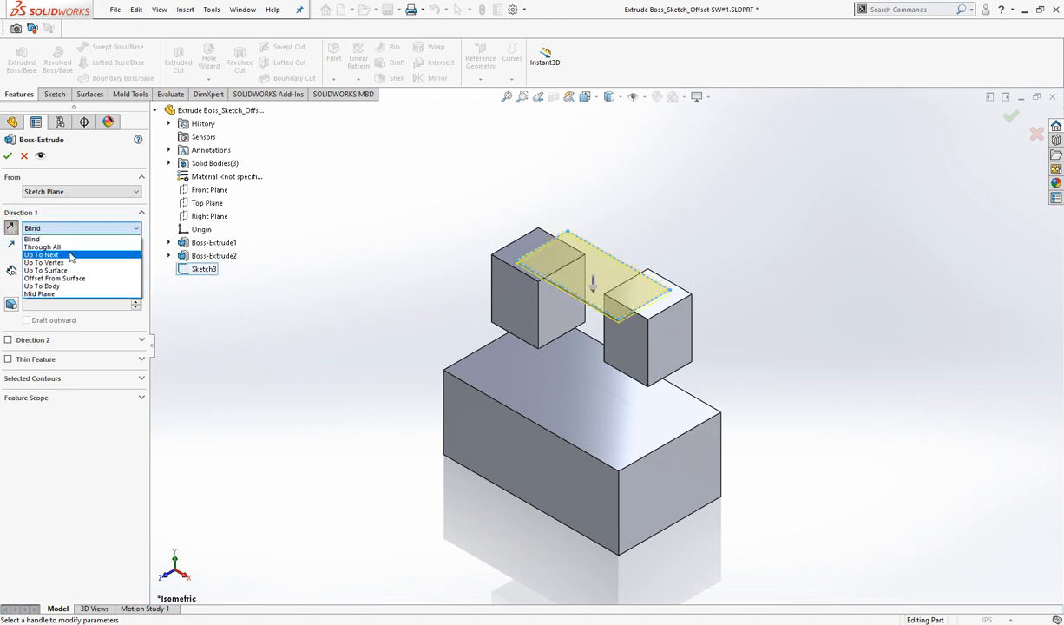
{"action": "left_click", "coordinate": [70, 256]}
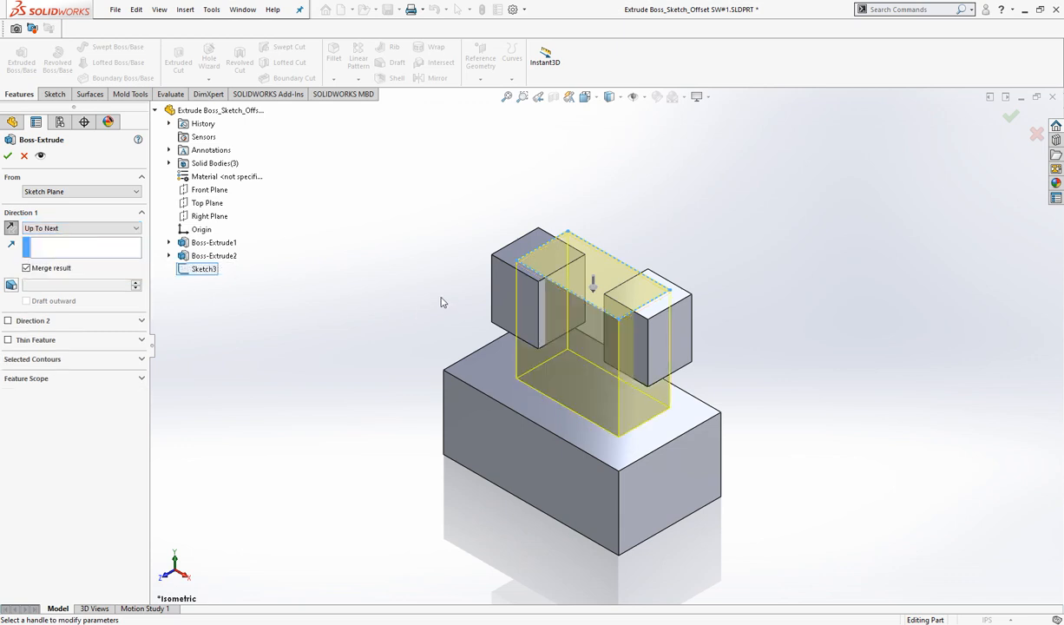
Switch to Notepad, then shrink and reposition its window so the lower part of the extrusion preview stays uncovered.
{"action": "key", "text": "alt+Tab"}
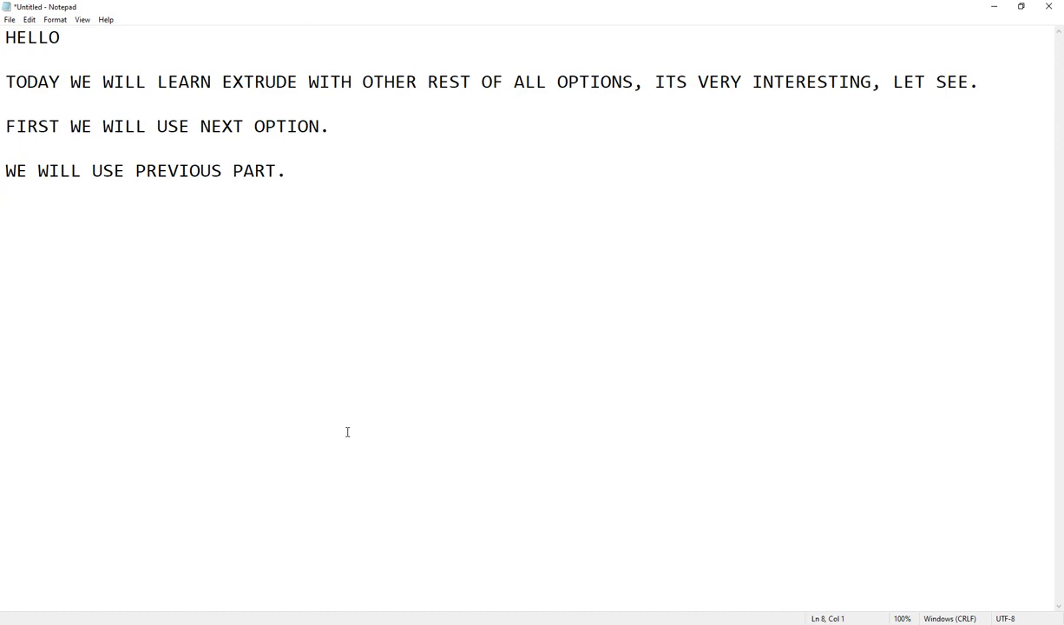
{"action": "double_click", "coordinate": [559, 12]}
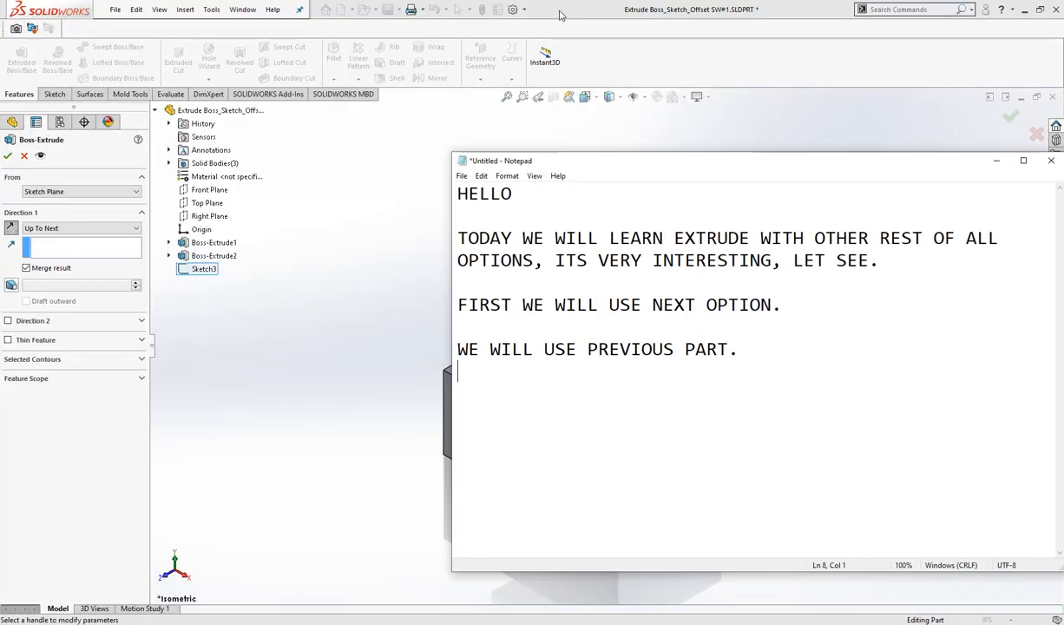
{"action": "left_click_drag", "start_coordinate": [639, 170], "coordinate": [546, 95]}
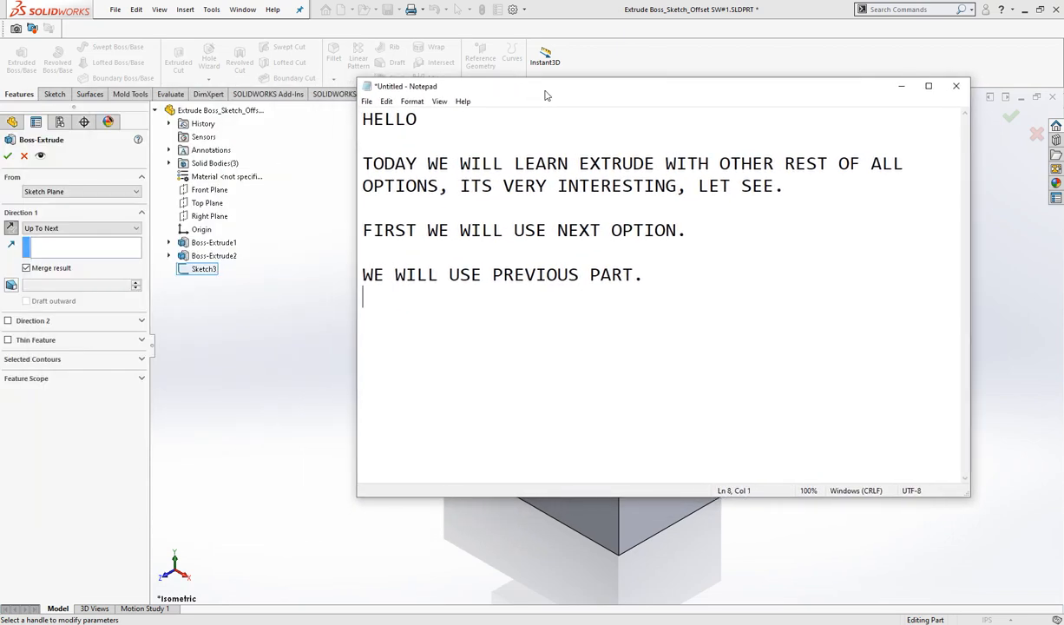
{"action": "left_click_drag", "start_coordinate": [358, 79], "coordinate": [447, 184]}
{"action": "left_click_drag", "start_coordinate": [560, 197], "coordinate": [656, 45]}
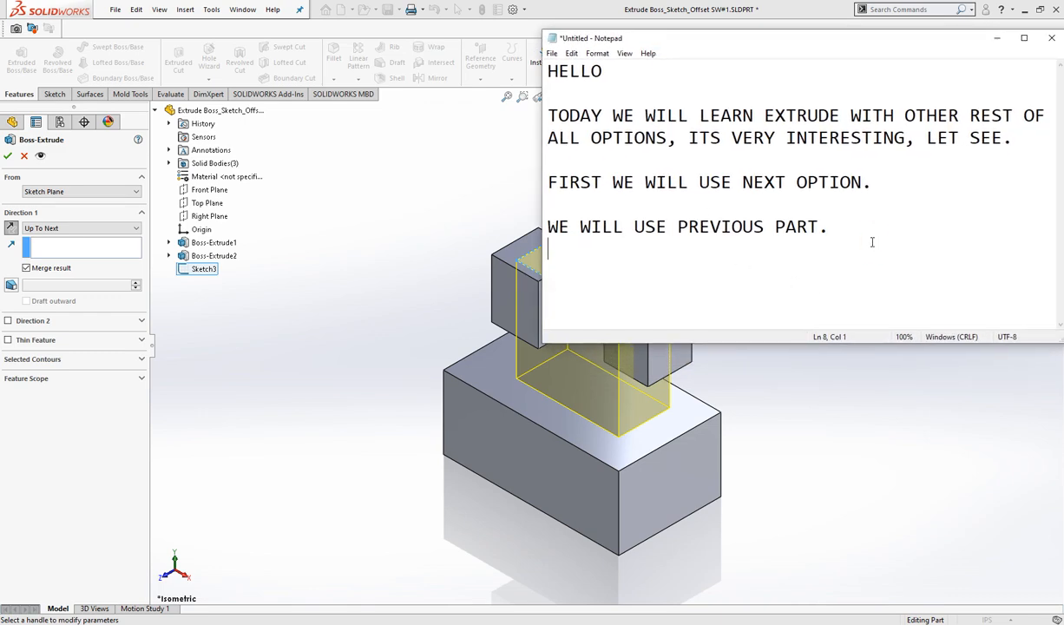
Add the note "FOR UP TO NEXT WE NEED A SURFACE OR A PLAN OTHERWISE IT WILL NOT WORK." and minimize Notepad.
{"action": "type", "text": "OR UP TO NEX"}
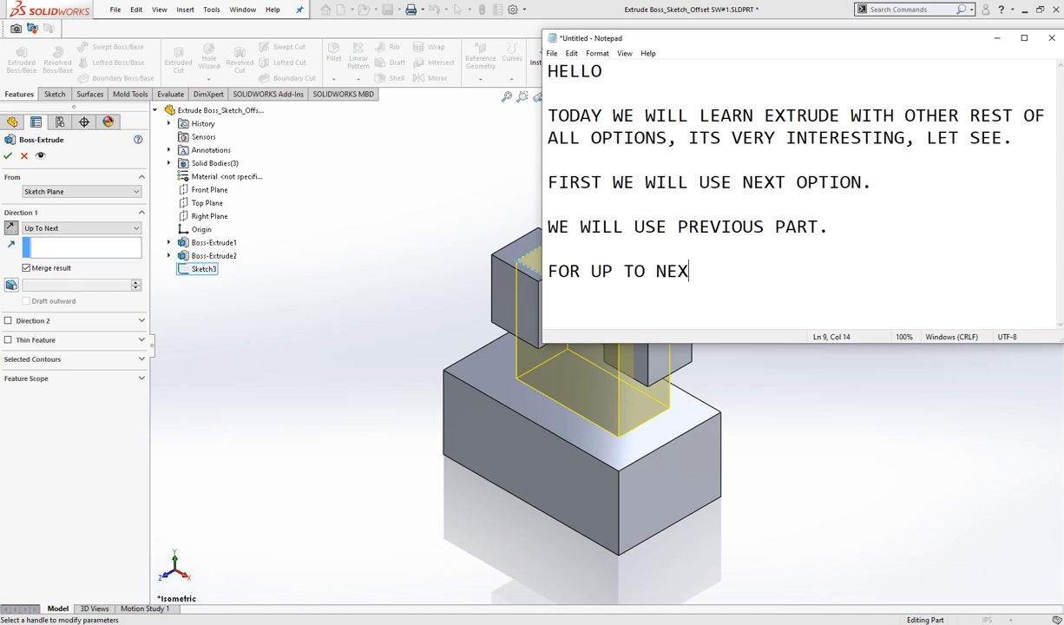
{"action": "type", "text": "T WE NEED A SURFACE OR A P"}
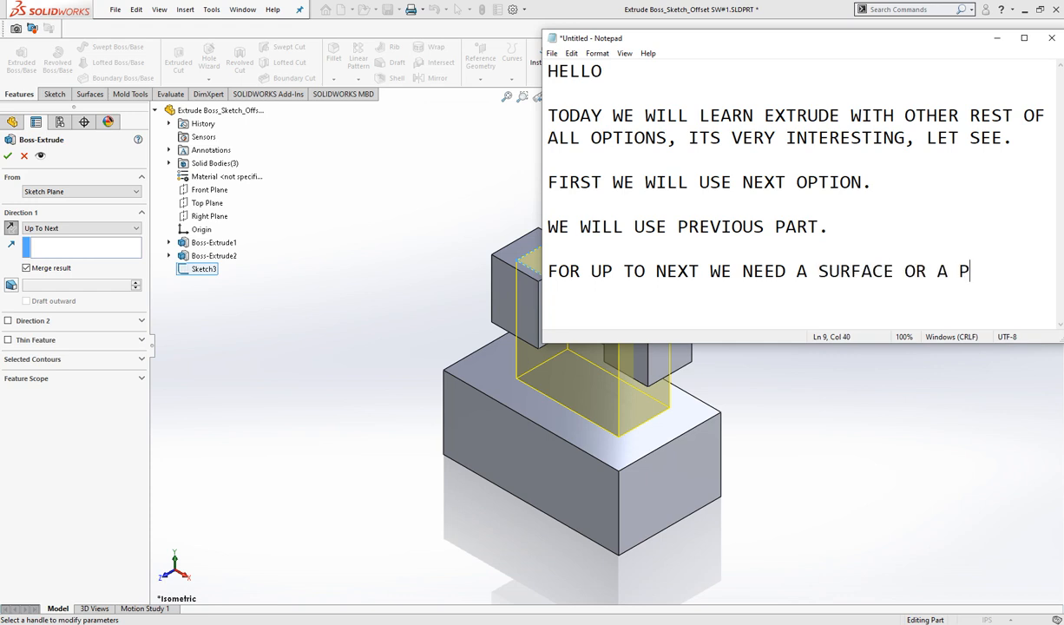
{"action": "type", "text": "THERWISE IT WILL NOT WORK."}
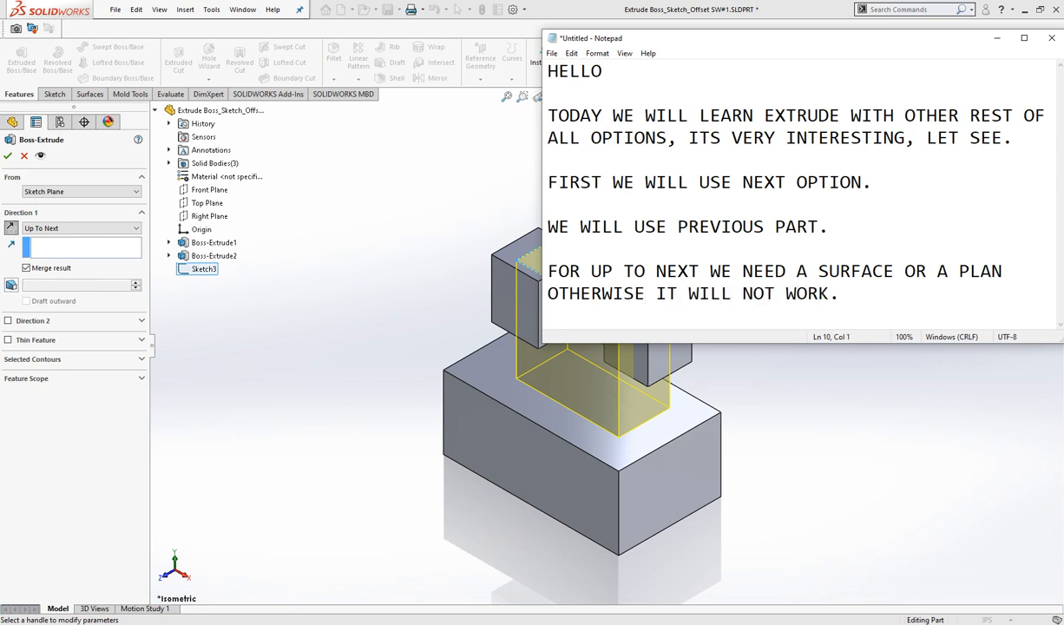
{"action": "left_click", "coordinate": [996, 38]}
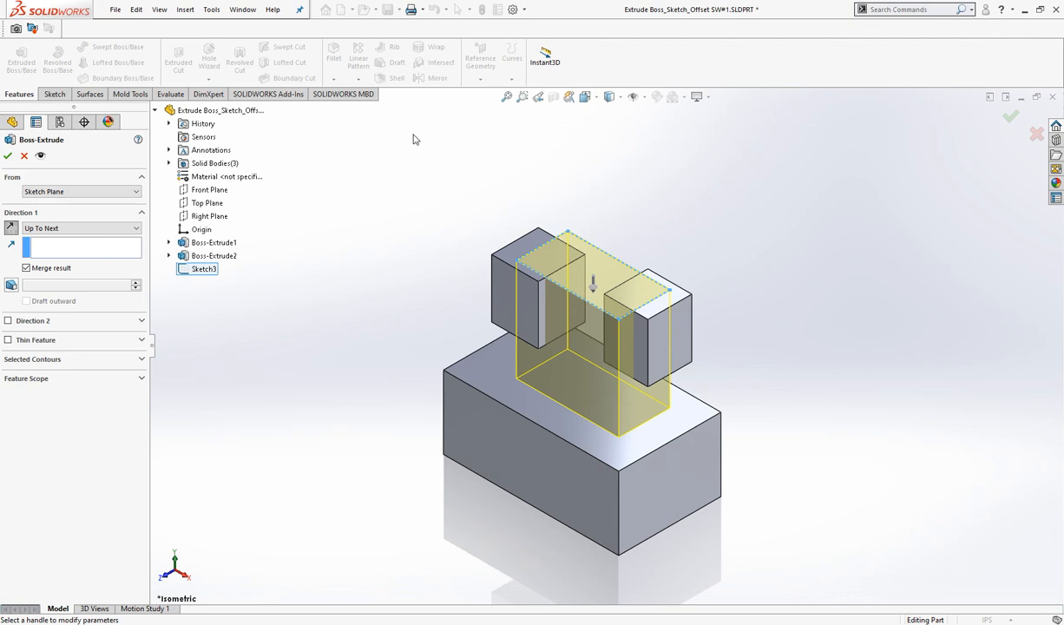
Accept the Up To Next extrusion and inspect the merged block from a rotated view.
{"action": "left_click", "coordinate": [8, 156]}
{"action": "left_click", "coordinate": [354, 350]}
{"action": "right_click", "coordinate": [425, 322]}
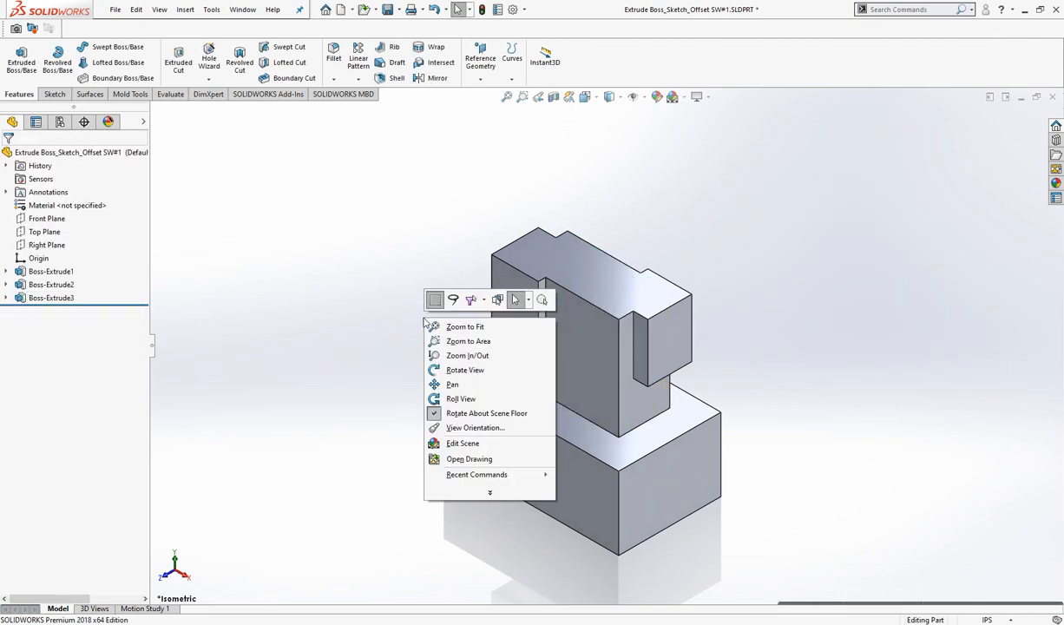
{"action": "left_click", "coordinate": [421, 356]}
{"action": "left_click_drag", "start_coordinate": [399, 347], "coordinate": [427, 364]}
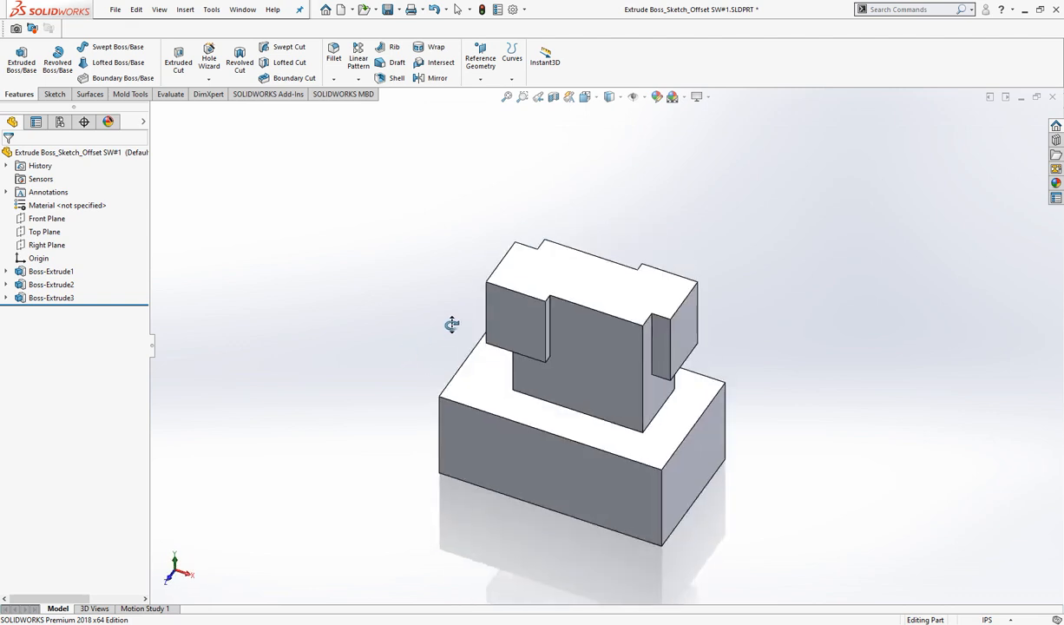
{"action": "right_click", "coordinate": [347, 248]}
{"action": "left_click", "coordinate": [365, 259]}
In Notepad, add the line "LET SEE THE SAME SHAPE WITH SURFACE." and minimize the window.
{"action": "left_click", "coordinate": [392, 623]}
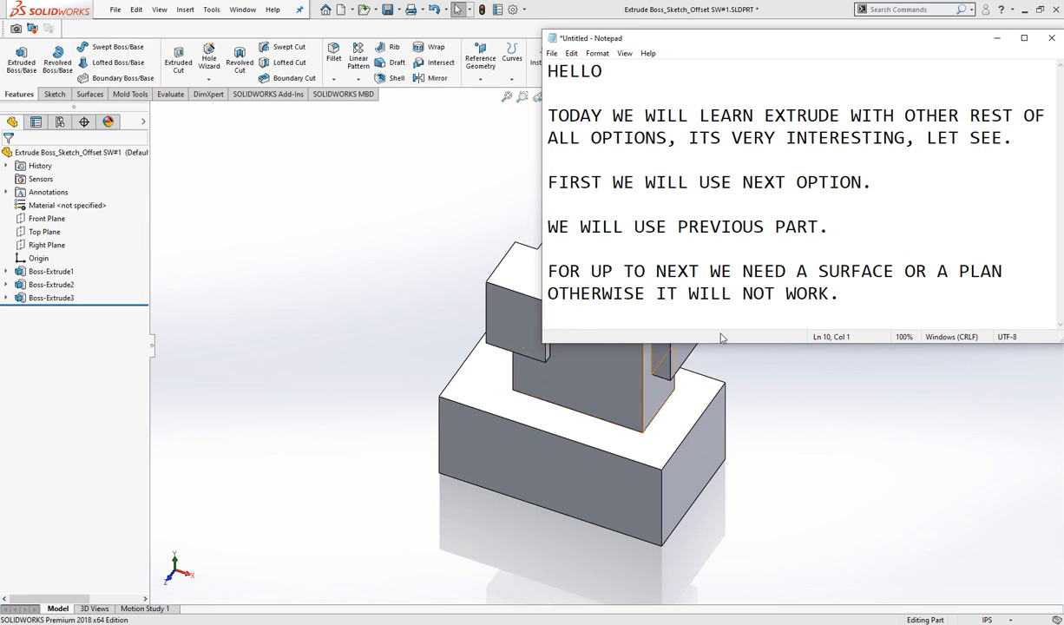
{"action": "key", "text": "Return"}
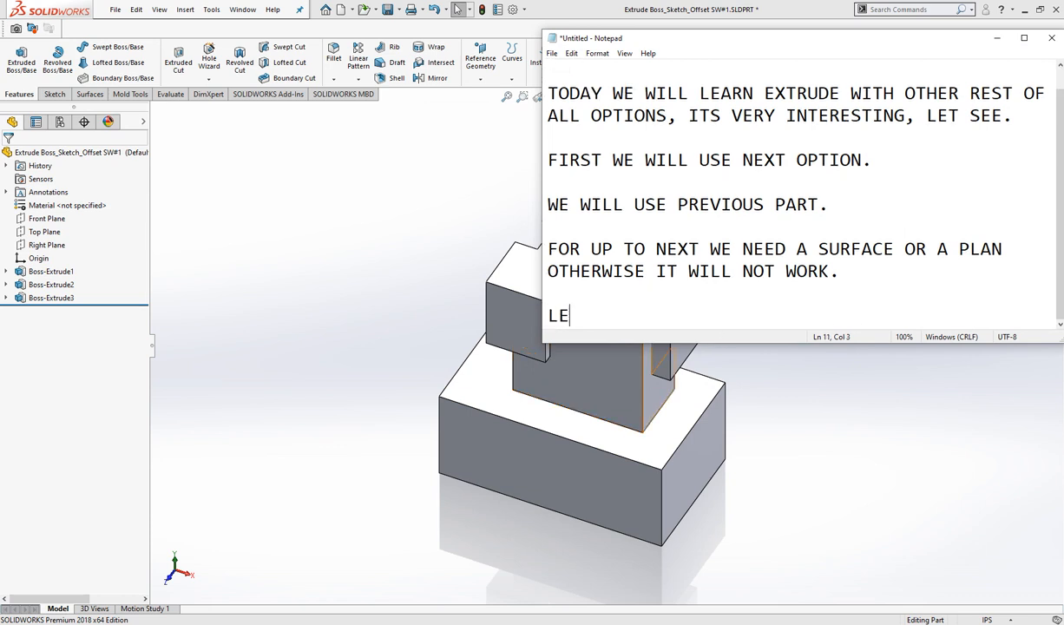
{"action": "type", "text": "LET SEE THE "}
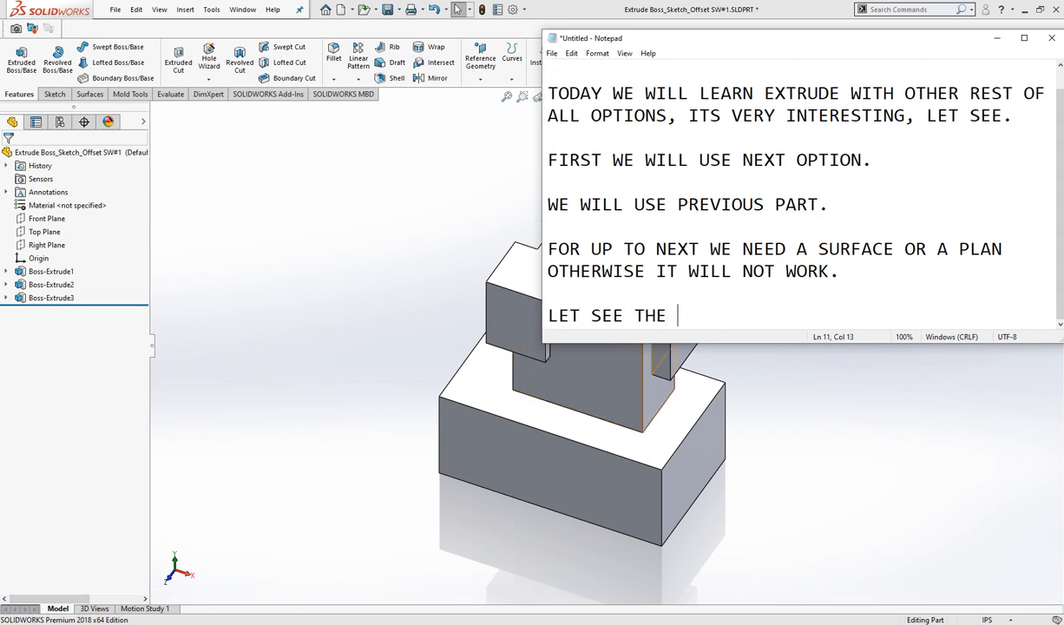
{"action": "type", "text": "SAME SHAPE WITH SU"}
{"action": "type", "text": "ACE"}
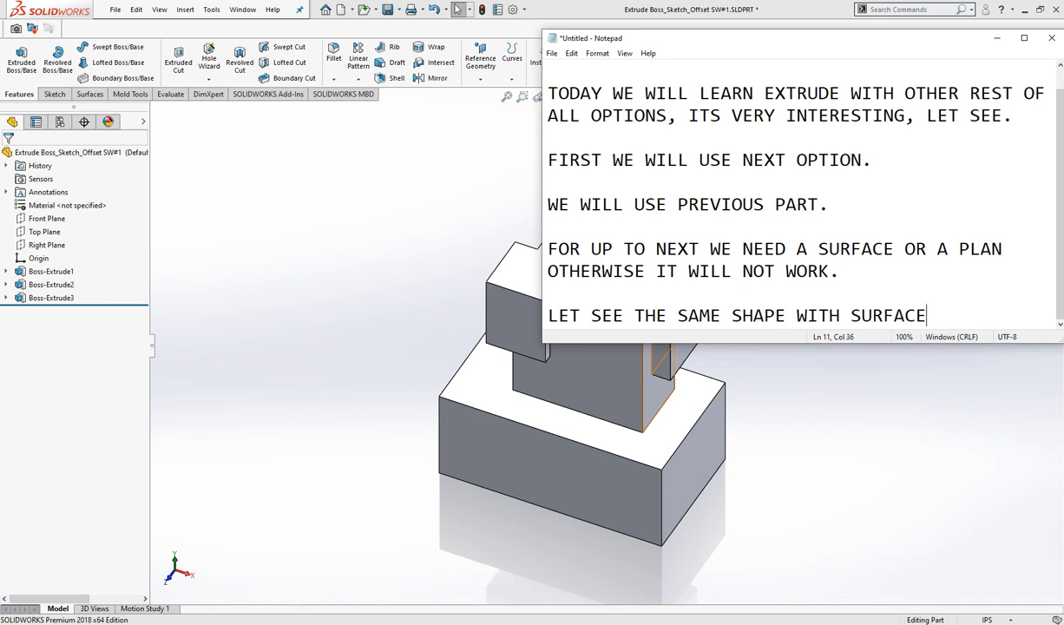
{"action": "type", "text": "."}
{"action": "key", "text": "Return"}
{"action": "key", "text": "Return"}
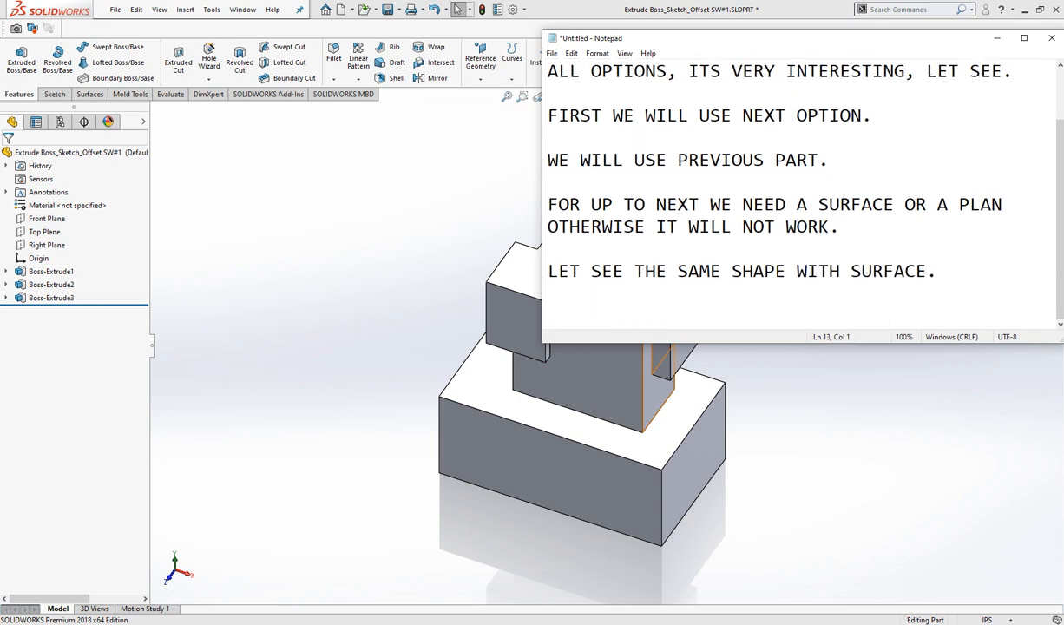
{"action": "left_click", "coordinate": [997, 39]}
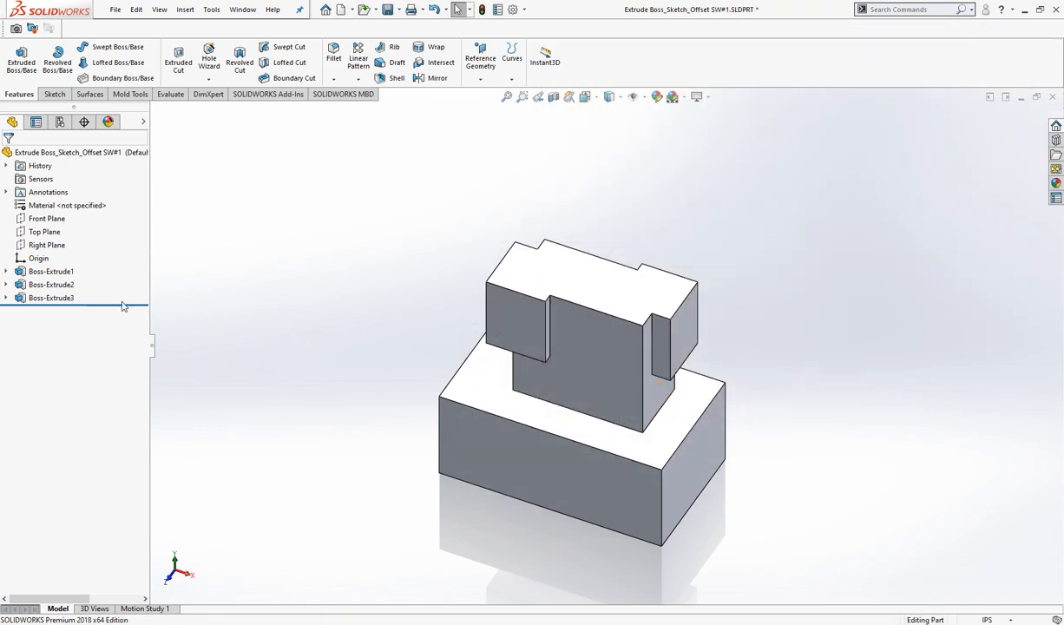
Edit the central boss extrusion to end Up To Surface at the large base block's top face.
{"action": "left_click", "coordinate": [61, 298]}
{"action": "left_click", "coordinate": [73, 262]}
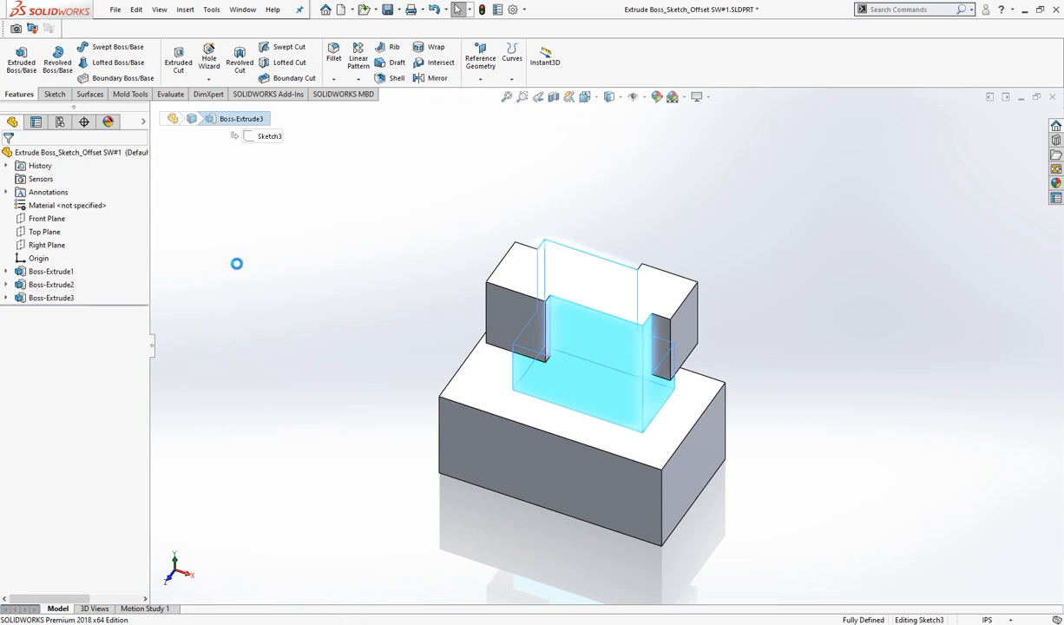
{"action": "left_click", "coordinate": [104, 231]}
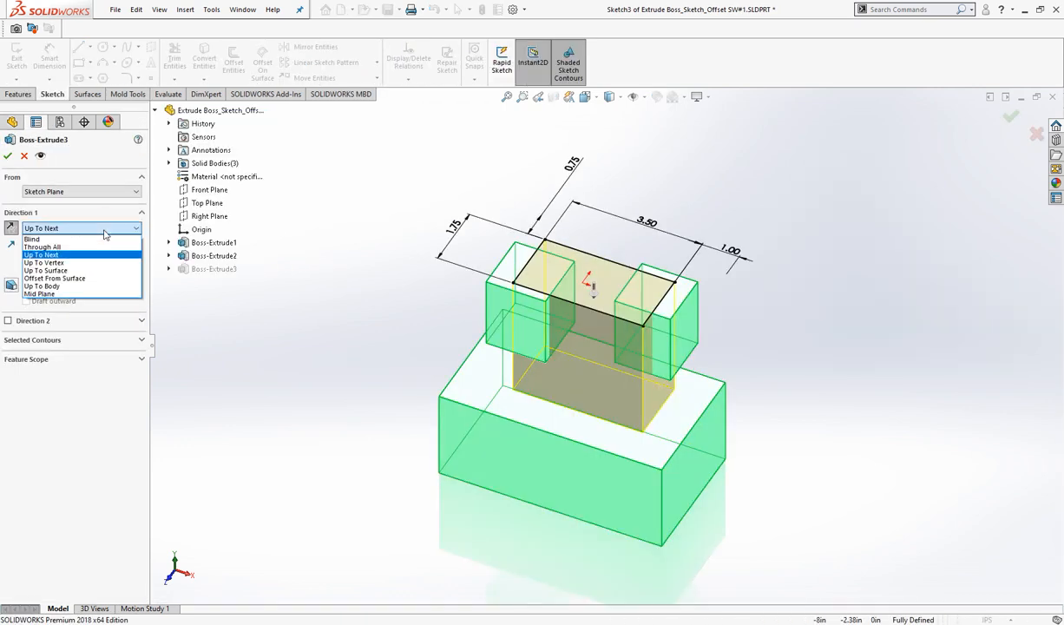
{"action": "left_click", "coordinate": [82, 270]}
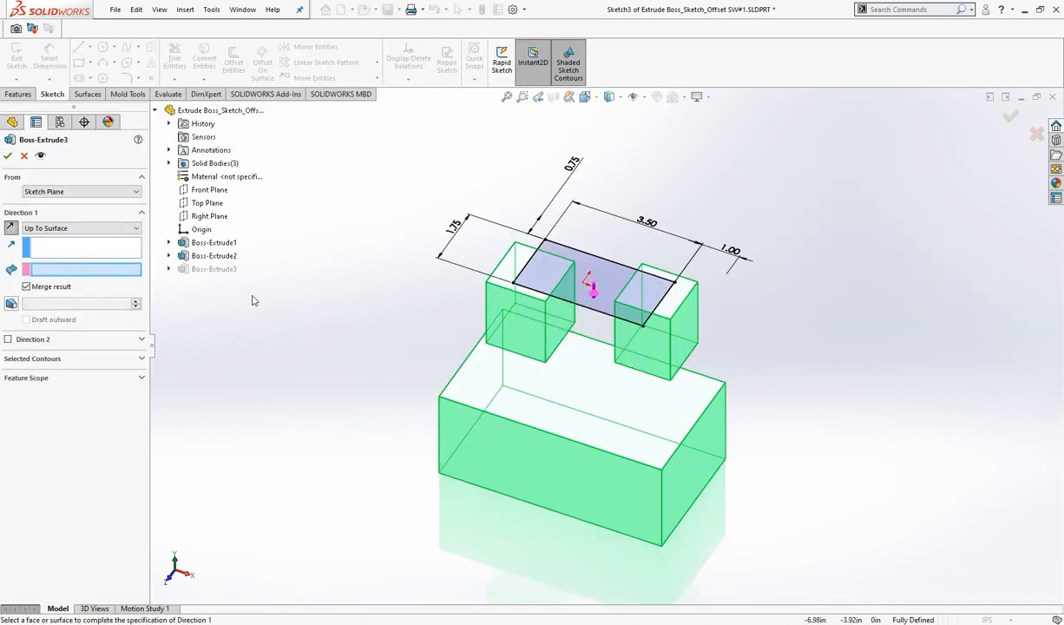
{"action": "left_click", "coordinate": [517, 410]}
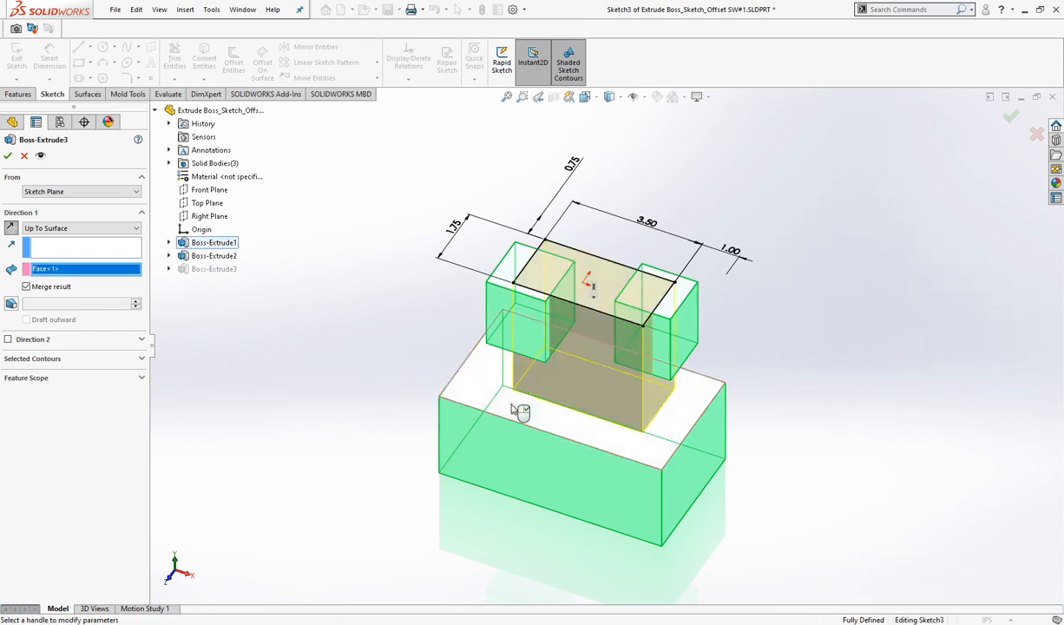
In Notepad, add "NOW I SELECTED A SURFACE AND EXTRUDE THE OBJECT OR A SKETCH TILL SELECTED SURFACE AND IF WE".
{"action": "key", "text": "alt+Tab"}
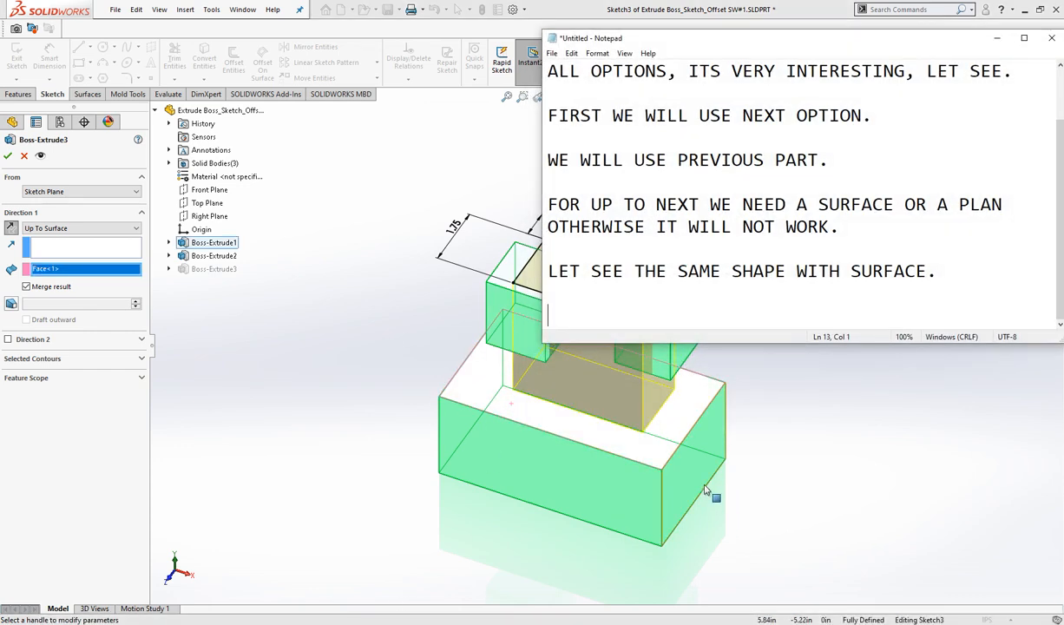
{"action": "type", "text": "NOW I SELECTED A"}
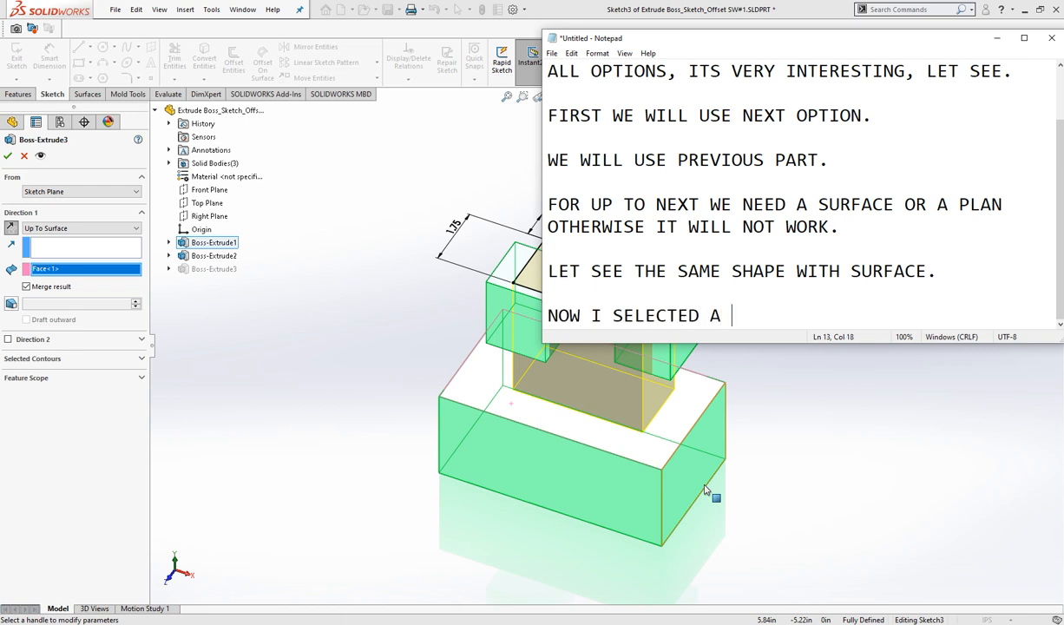
{"action": "type", "text": " SURFA"}
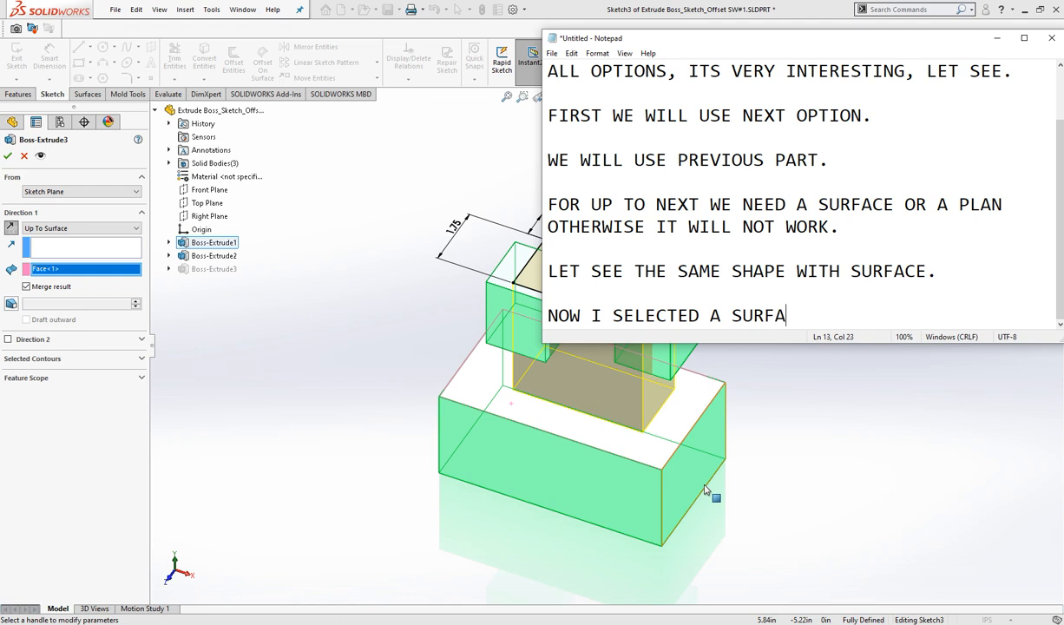
{"action": "type", "text": "CE AND EXTRUDE THE O"}
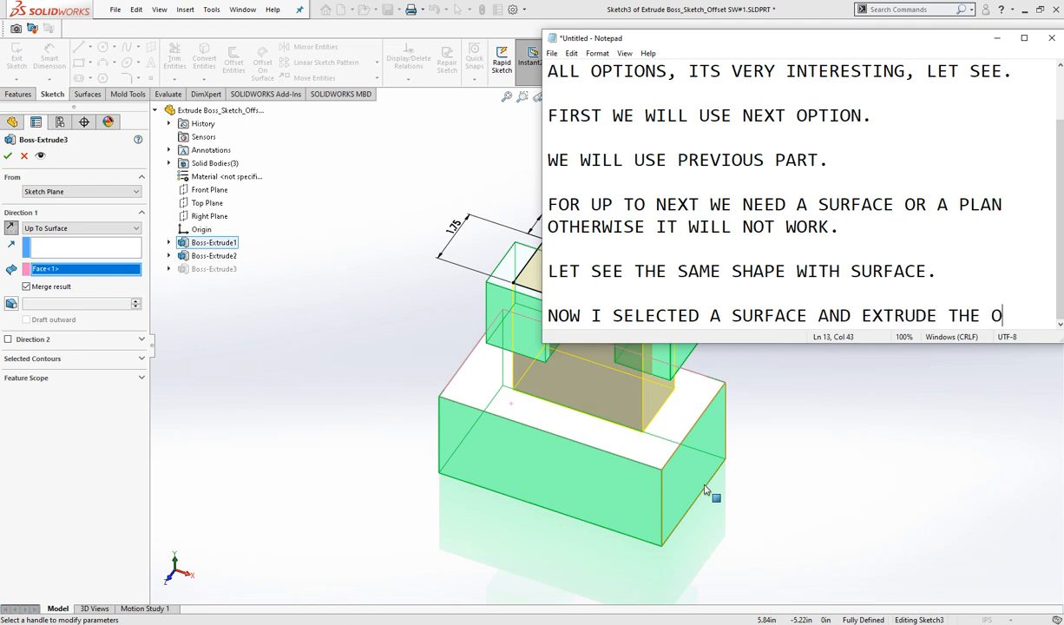
{"action": "type", "text": "BJECT O"}
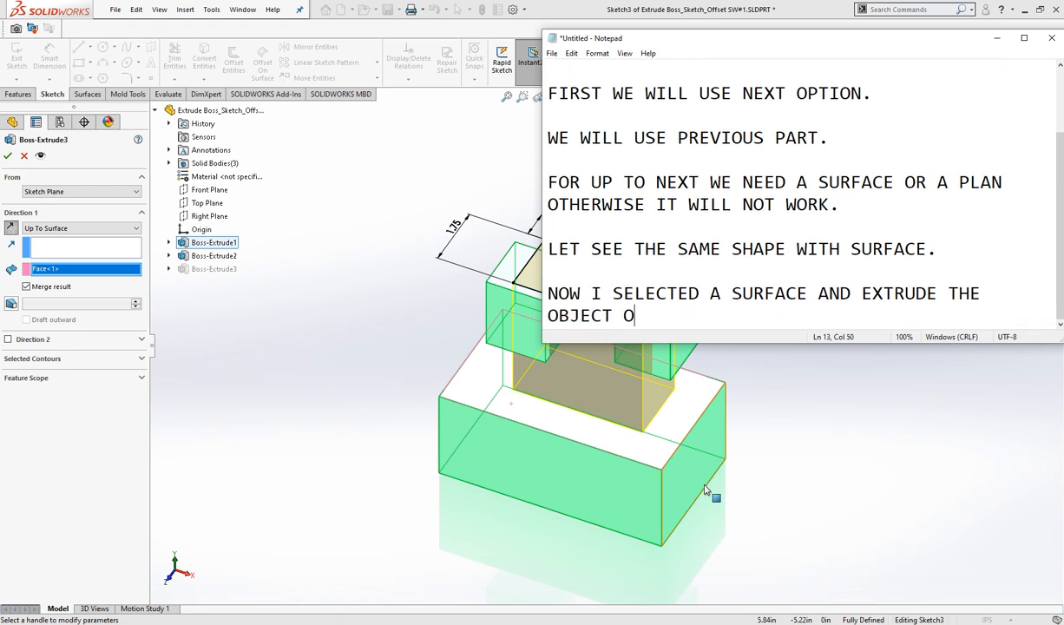
{"action": "type", "text": "R A SK"}
{"action": "key", "text": "BackSpace"}
{"action": "type", "text": "SKETCH T"}
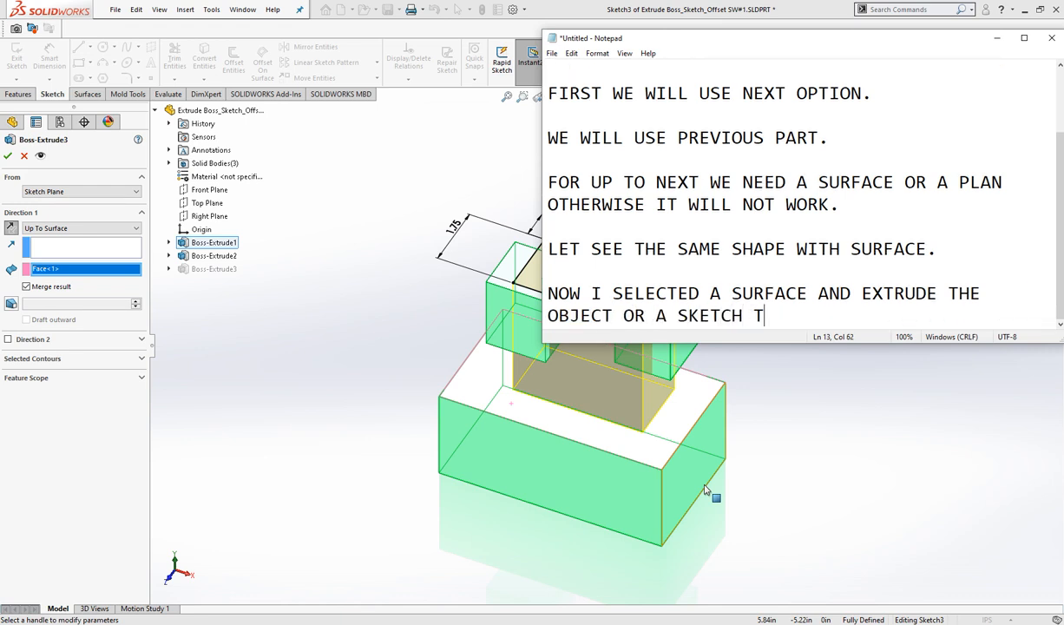
{"action": "type", "text": "ILL SELECTED SURFACE AND IF WE "}
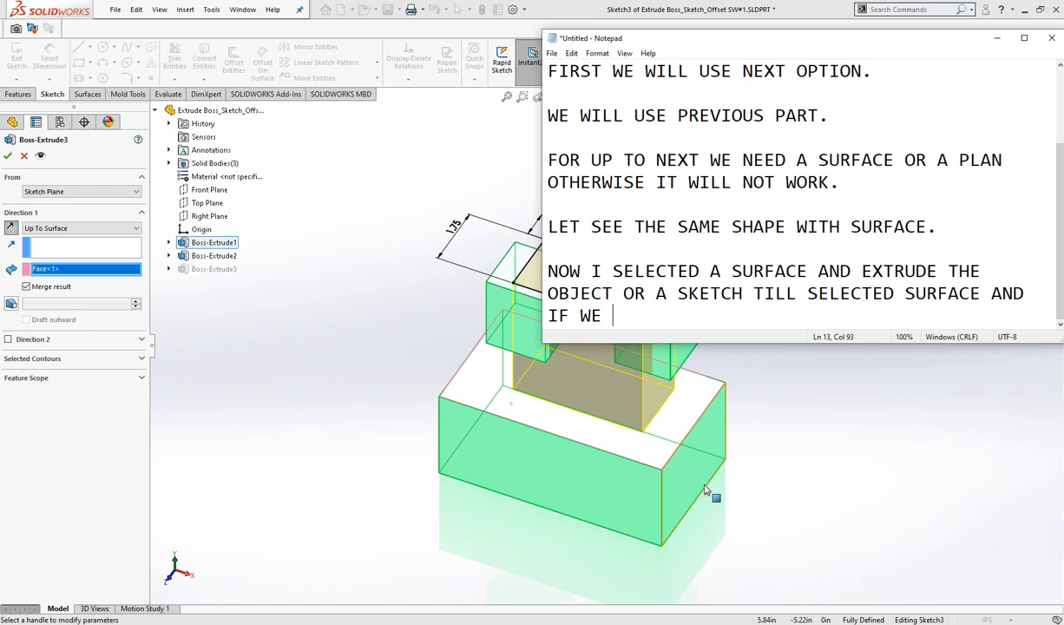
Finish the note with "SELECT BOTTOM SURFACE THE RESULTS WILL BE SAME BECAUSE OF MERGE OPTION.", add a blank line, and minimize Notepad.
{"action": "type", "text": "SE"}
{"action": "type", "text": "LEC"}
{"action": "type", "text": "T BOTTOM SU"}
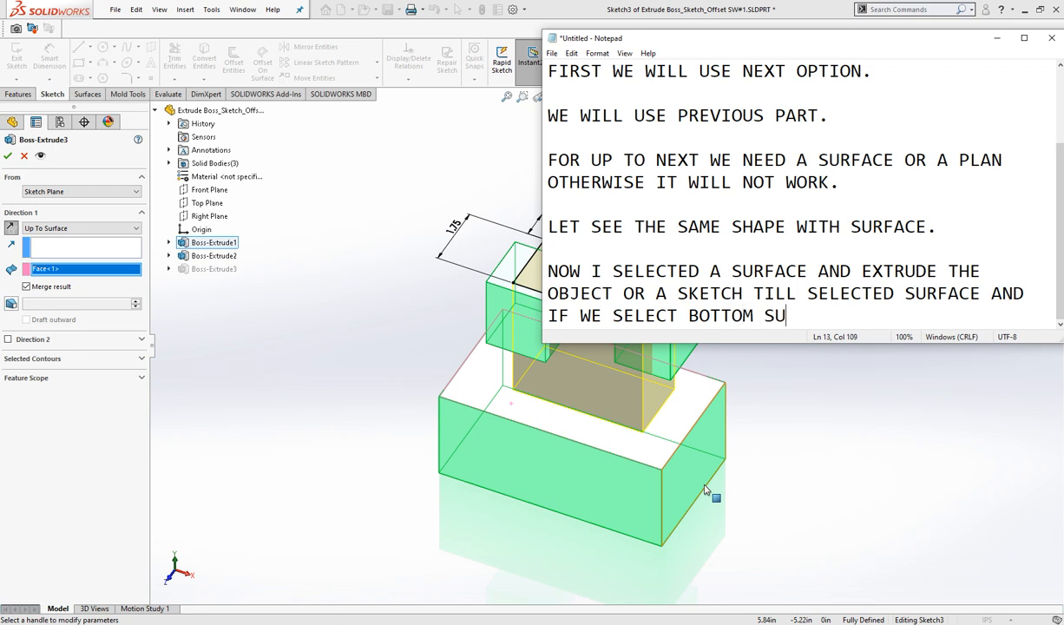
{"action": "type", "text": "RFACE THE RESULTS WILL BE SAME BECAU"}
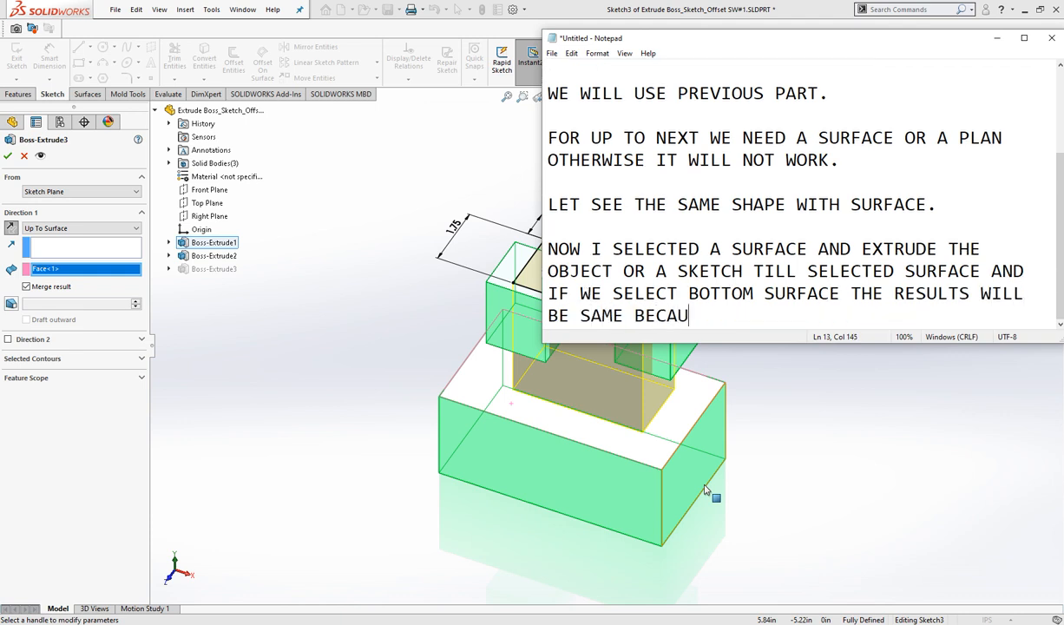
{"action": "type", "text": "SE OF MER"}
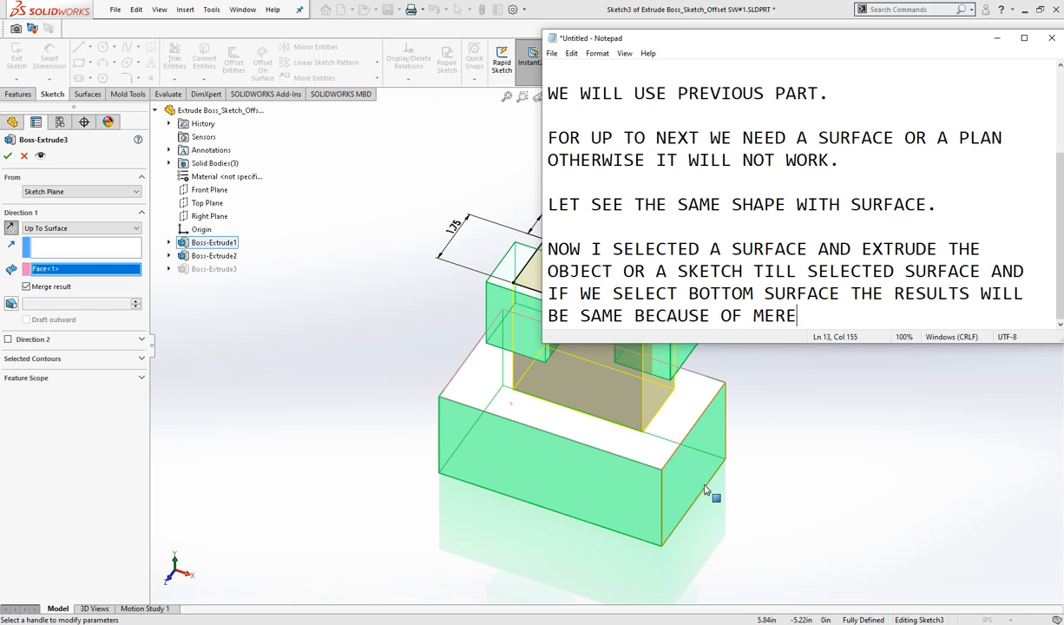
{"action": "type", "text": "GE OPTION."}
{"action": "key", "text": "Return"}
{"action": "type", "text": "'"}
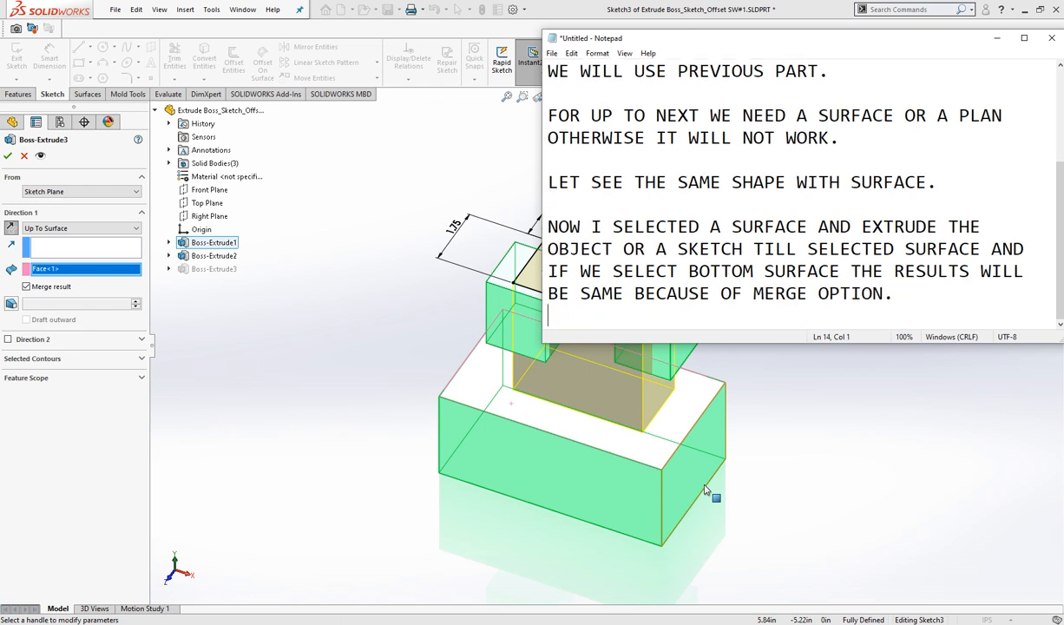
{"action": "key", "text": "Return"}
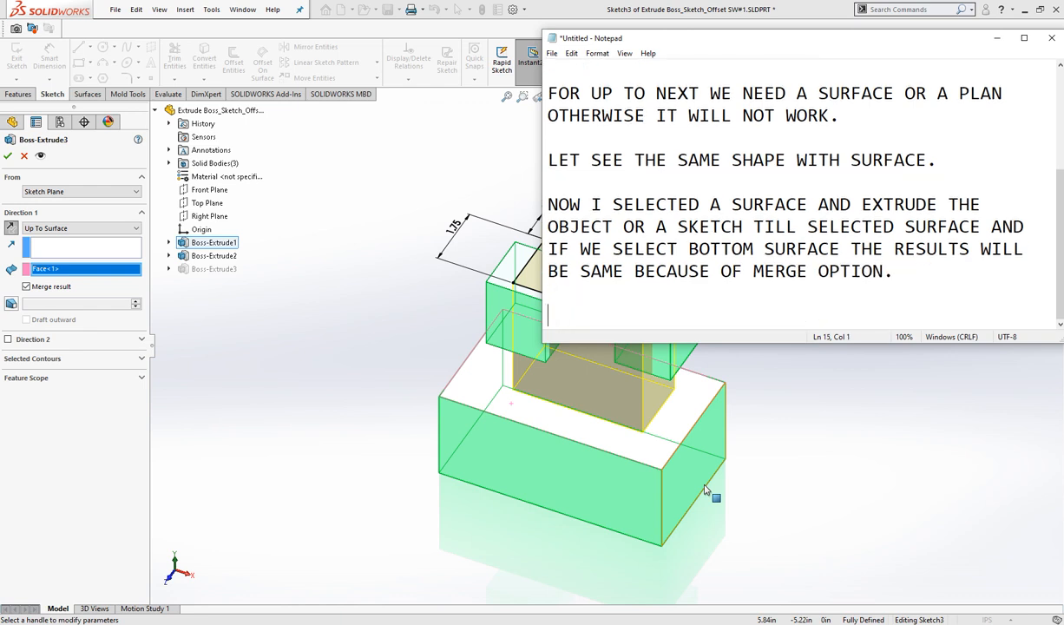
{"action": "left_click", "coordinate": [996, 39]}
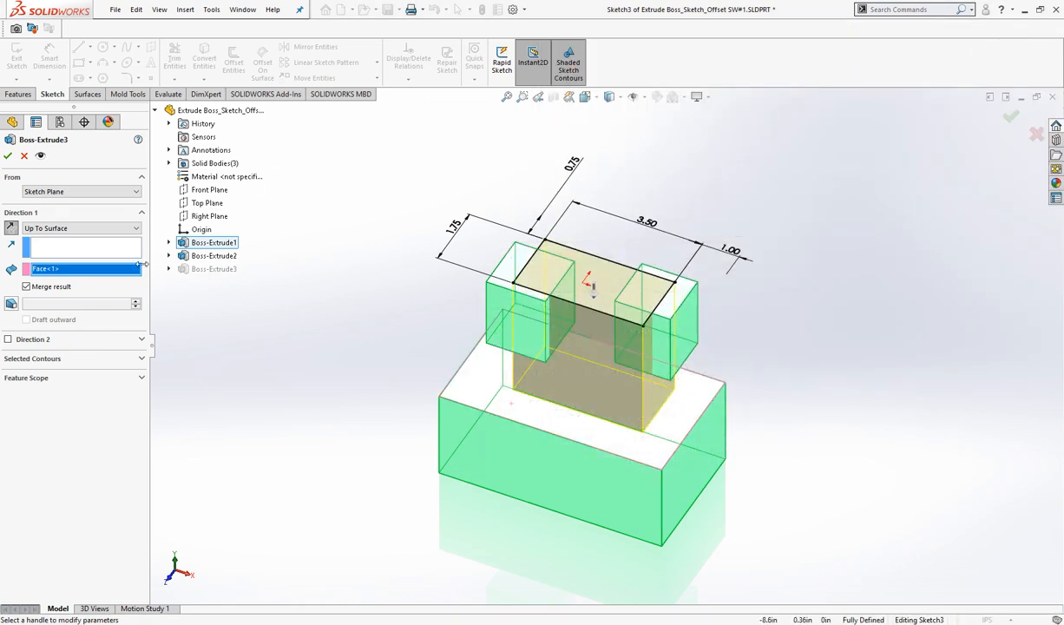
Replace the central extrusion's Up To Surface target with the bottom face of the large base block.
{"action": "left_click", "coordinate": [339, 341]}
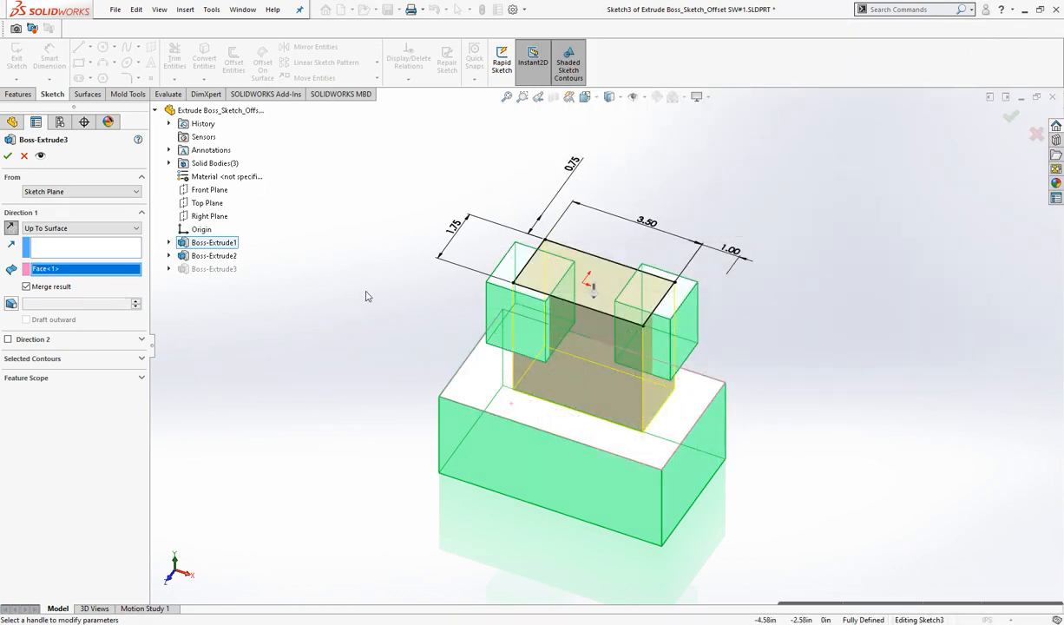
{"action": "key", "text": "space"}
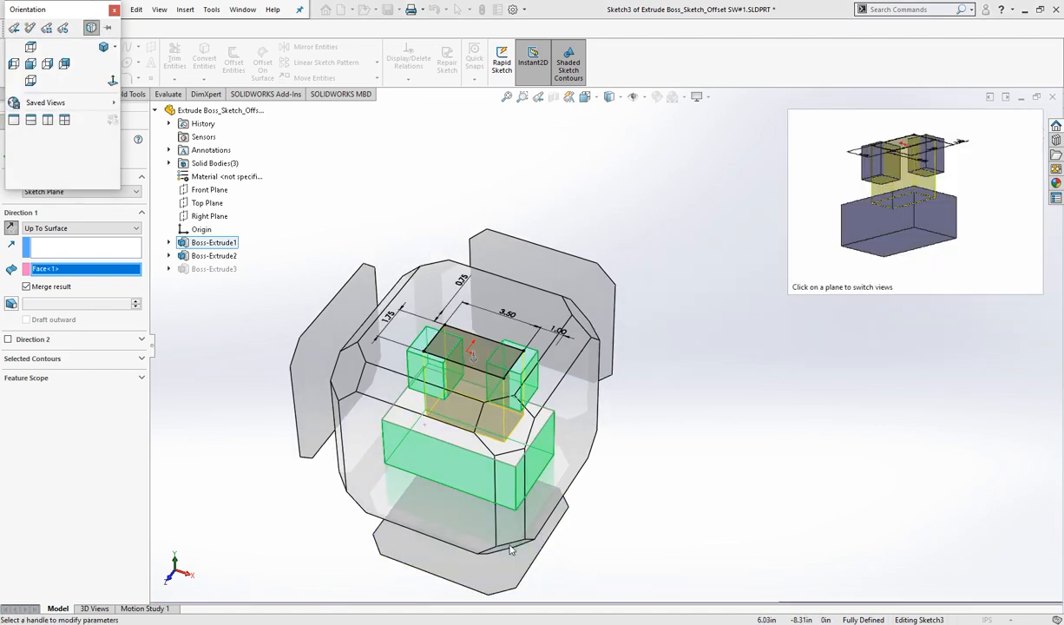
{"action": "left_click", "coordinate": [510, 550]}
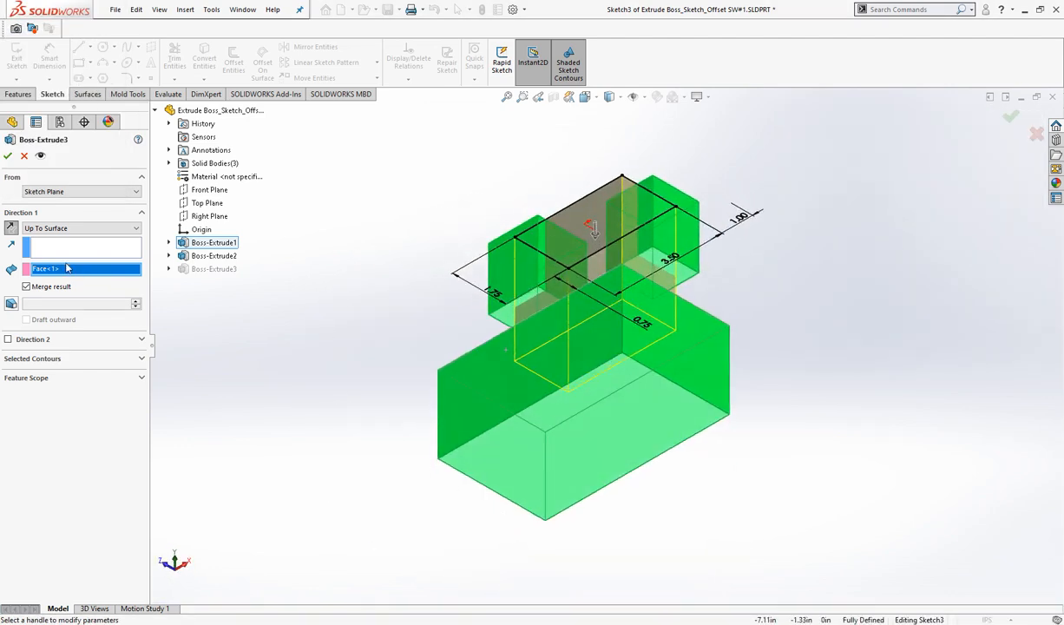
{"action": "right_click", "coordinate": [68, 274]}
{"action": "left_click", "coordinate": [91, 278]}
{"action": "left_click", "coordinate": [543, 434]}
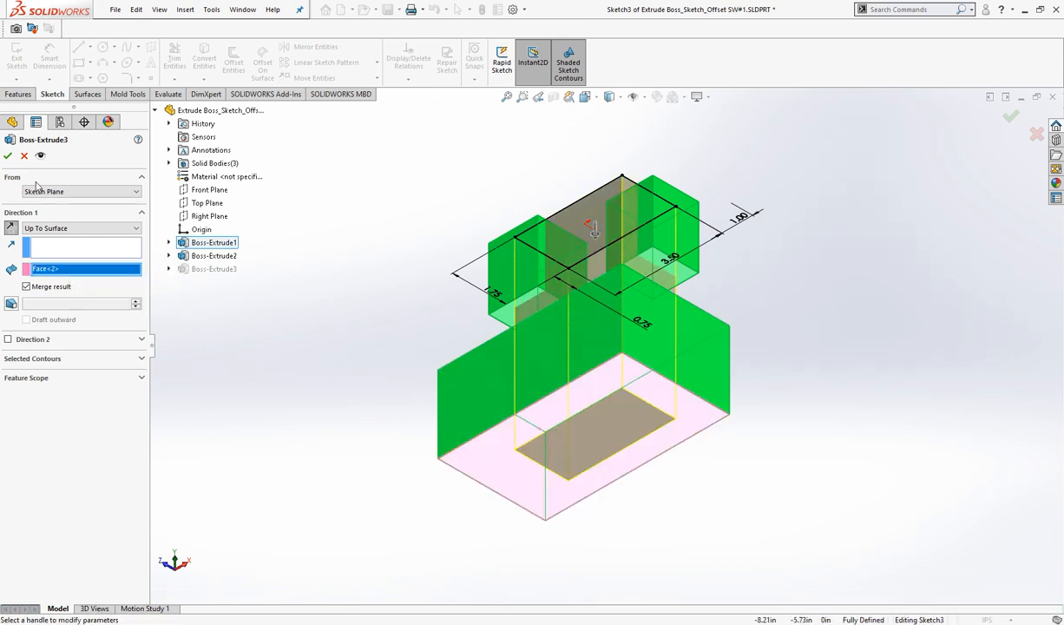
Accept the extrusion with Merge result enabled and inspect the merged block from a rotated view.
{"action": "left_click", "coordinate": [60, 292]}
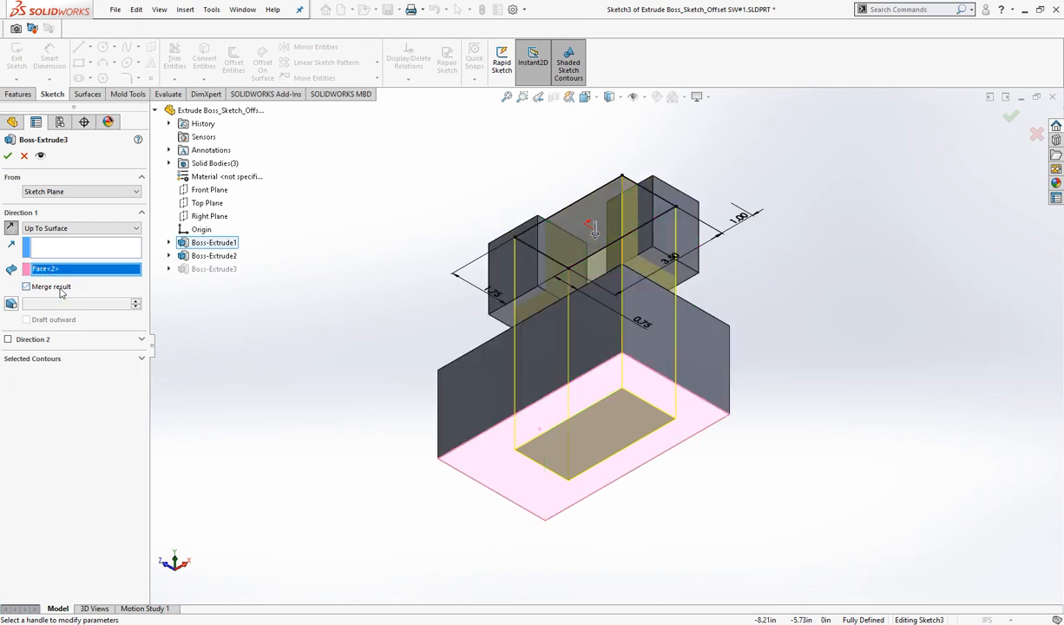
{"action": "left_click", "coordinate": [60, 293]}
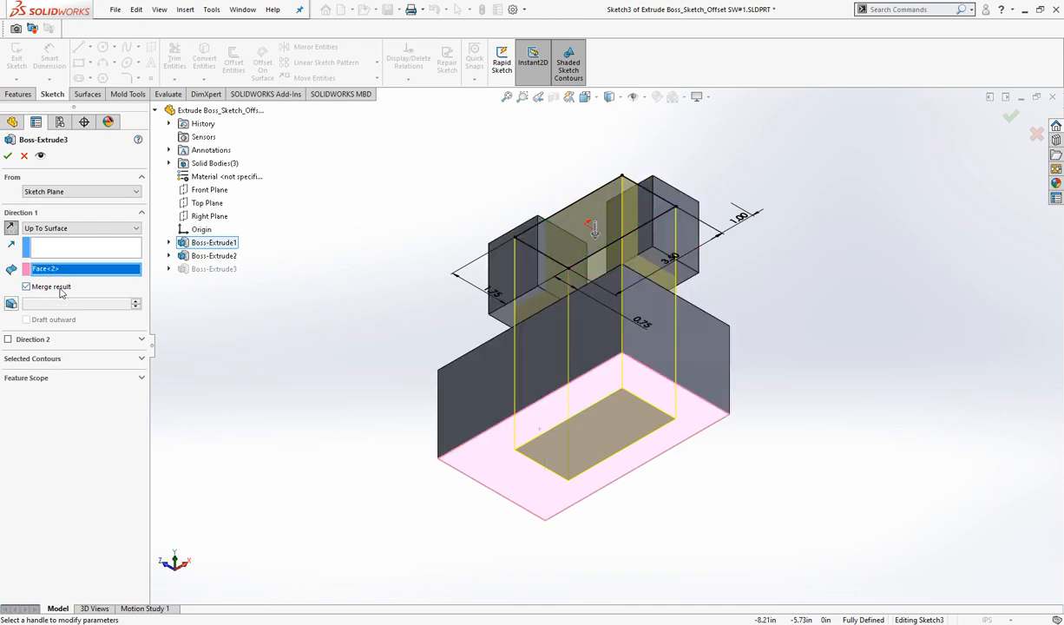
{"action": "left_click", "coordinate": [8, 155]}
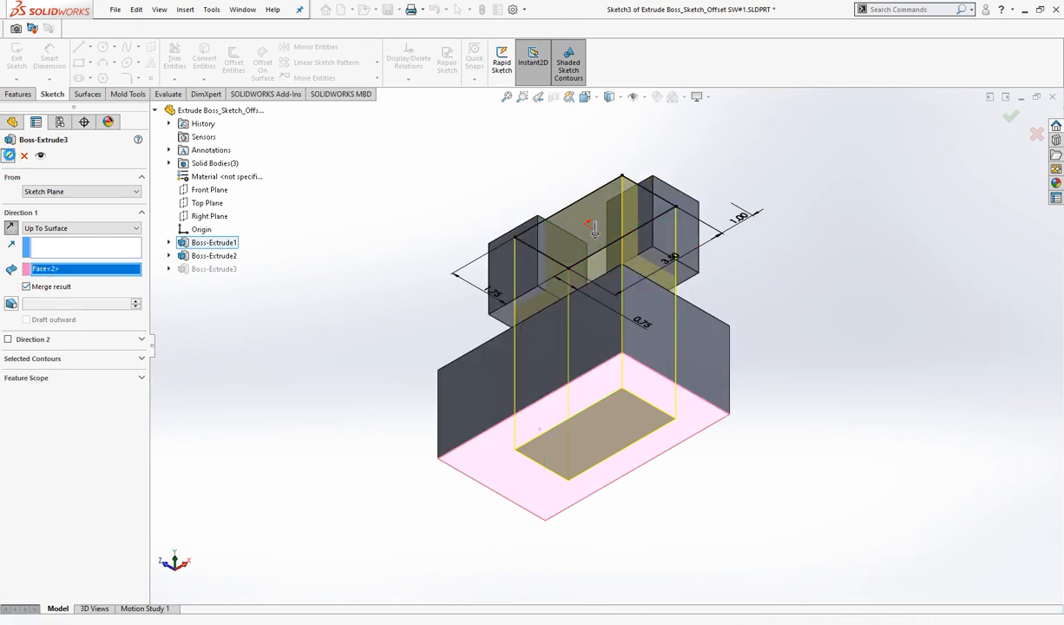
{"action": "right_click", "coordinate": [294, 286]}
{"action": "left_click", "coordinate": [311, 334]}
{"action": "left_click_drag", "start_coordinate": [316, 313], "coordinate": [302, 446]}
{"action": "right_click", "coordinate": [244, 353]}
{"action": "left_click", "coordinate": [250, 360]}
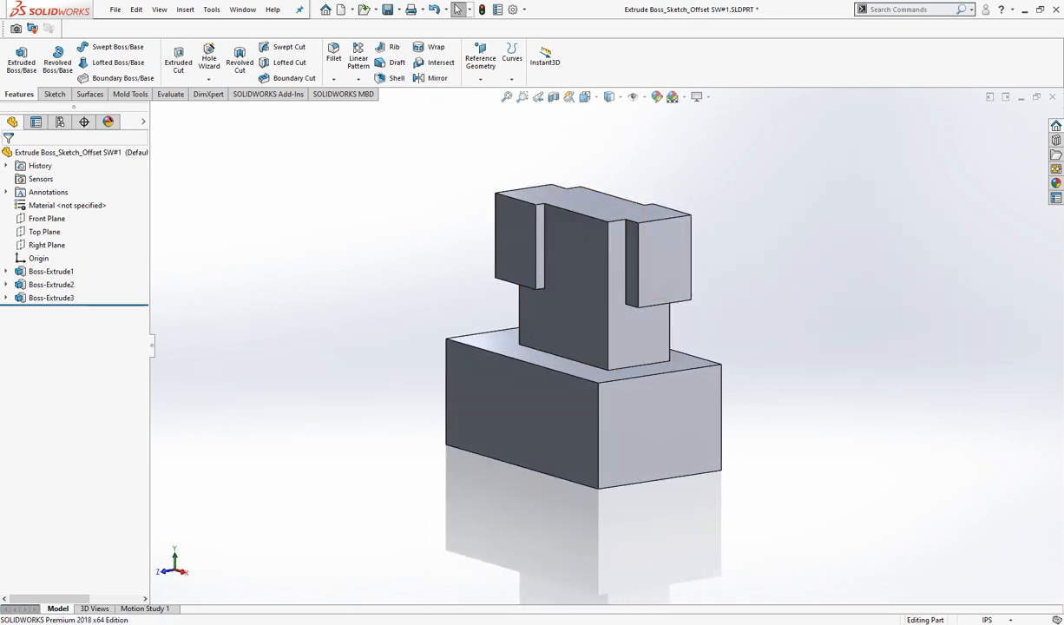
In Notepad, add the line "NOW I WILL SELECT THE NEXT OPTION THAT IS OFFSET WITH THE SURFACE.".
{"action": "key", "text": "alt+Tab"}
{"action": "type", "text": "NOW IW"}
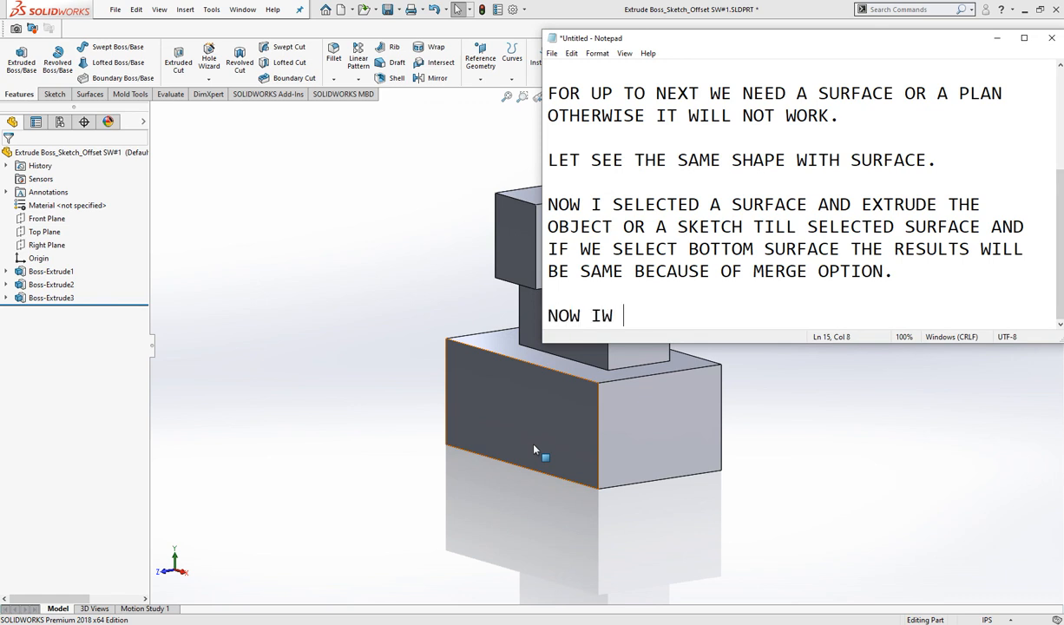
{"action": "key", "text": "BackSpace"}
{"action": "type", "text": "WILL SELEC"}
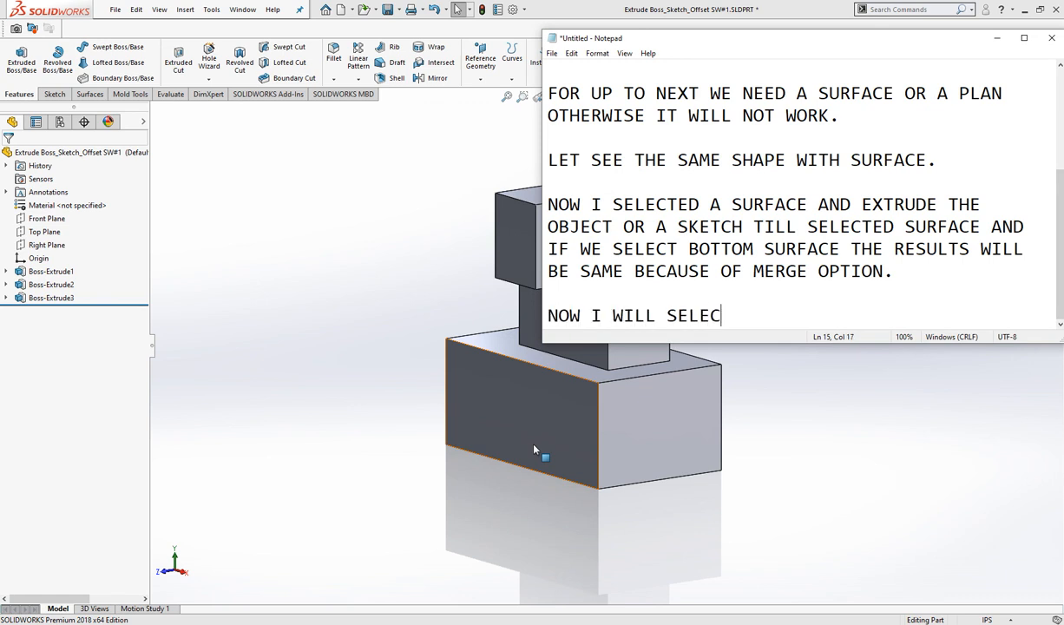
{"action": "type", "text": "TE THE NEXTOPTION THAT IS "}
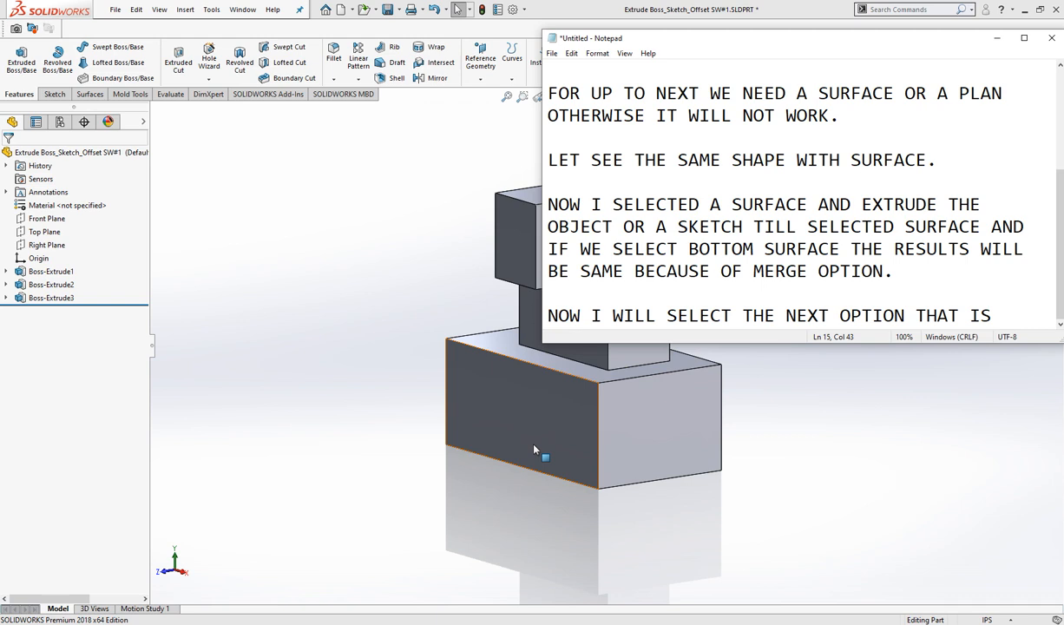
{"action": "type", "text": "OFFSET WITH TH"}
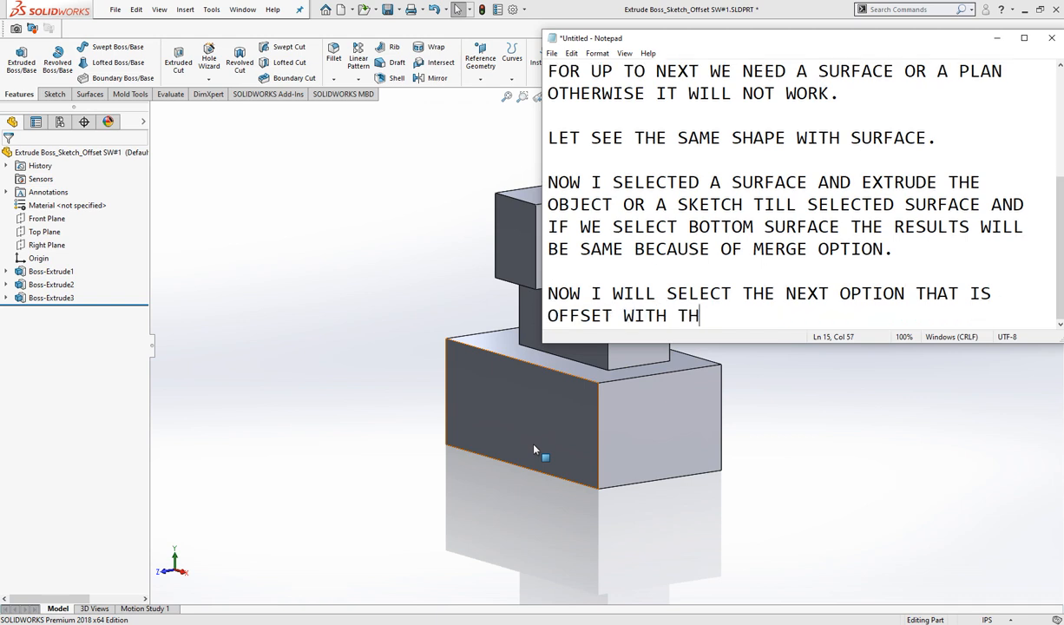
{"action": "type", "text": "E SURFACE."}
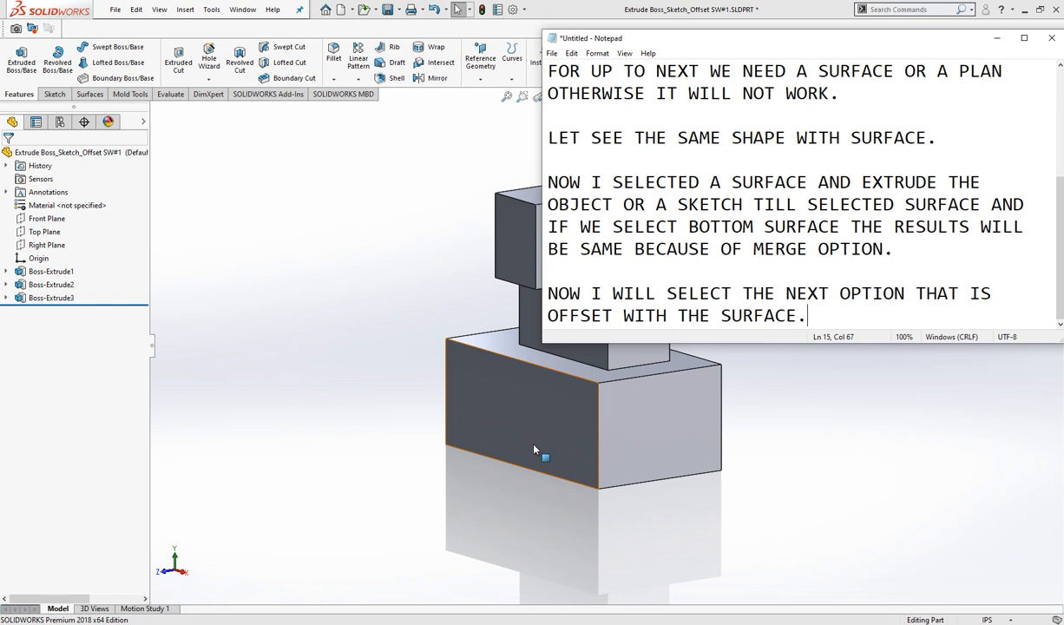
Reword the last note's ending from "WITH THE SURFACE." to "FROM SURFACE..", add a blank line, and minimize Notepad.
{"action": "key", "text": "BackSpace"}
{"action": "key", "text": "BackSpace"}
{"action": "key", "text": "BackSpace"}
{"action": "key", "text": "BackSpace"}
{"action": "key", "text": "BackSpace"}
{"action": "key", "text": "BackSpace"}
{"action": "key", "text": "BackSpace"}
{"action": "key", "text": "BackSpace"}
{"action": "key", "text": "BackSpace"}
{"action": "key", "text": "BackSpace"}
{"action": "type", "text": "FROM"}
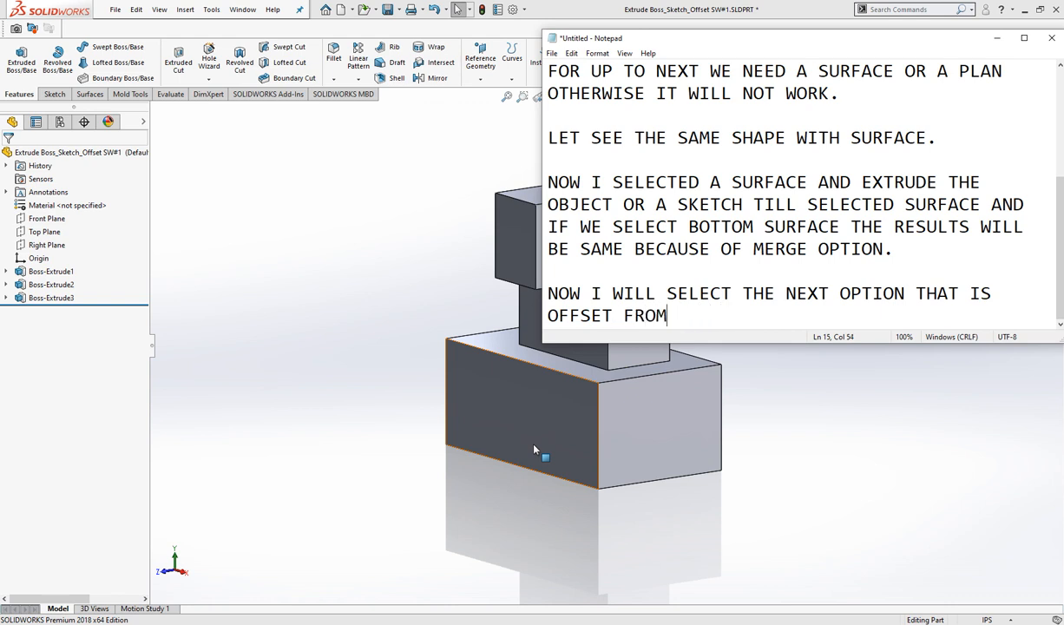
{"action": "type", "text": " SURFACE.."}
{"action": "key", "text": "Return"}
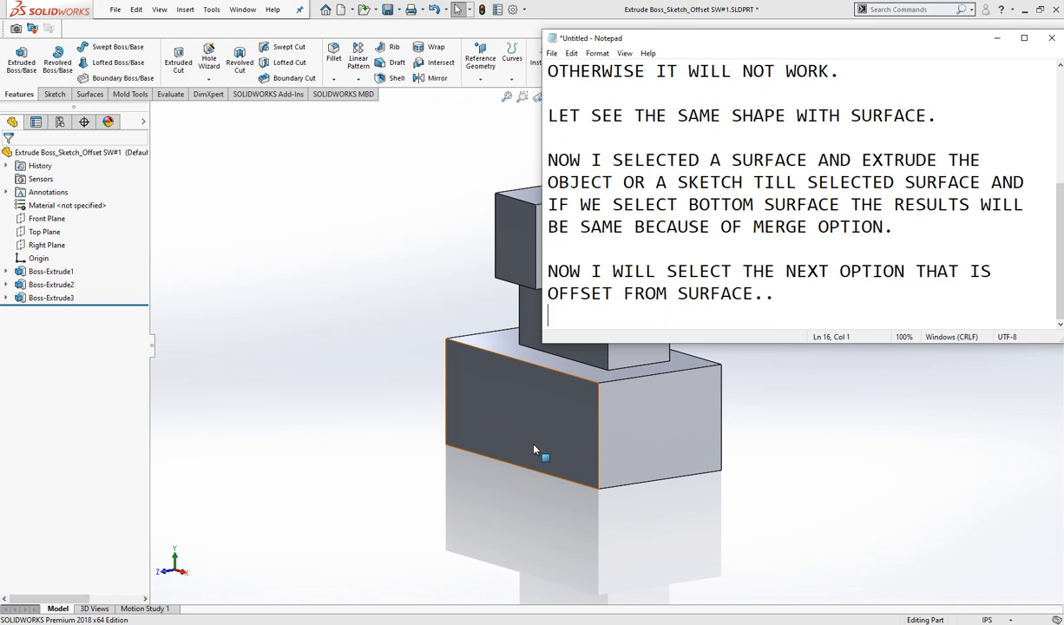
{"action": "key", "text": "Return"}
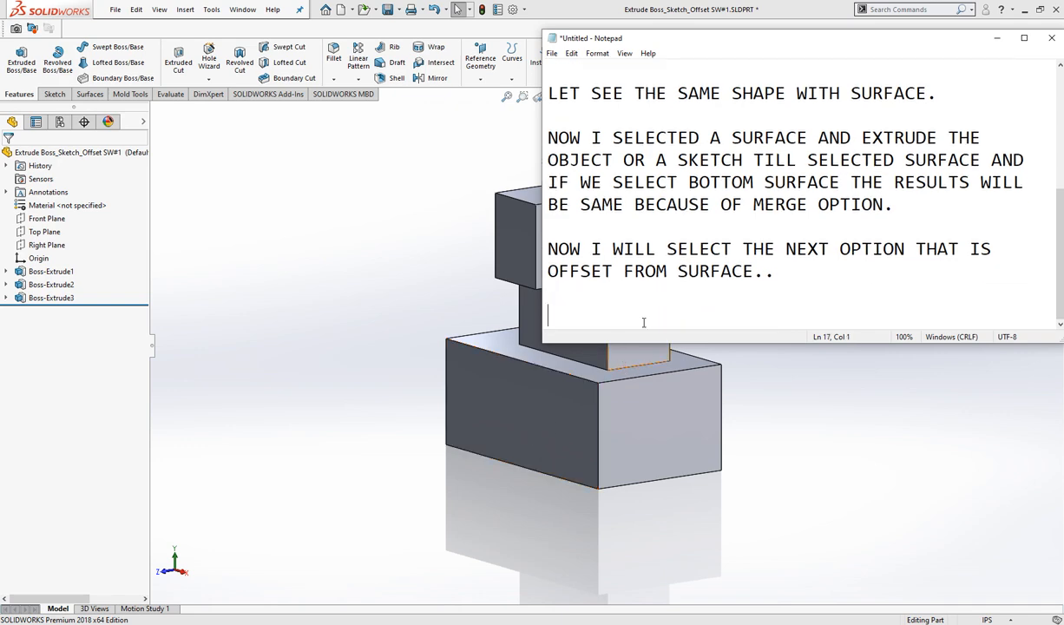
{"action": "left_click", "coordinate": [996, 38]}
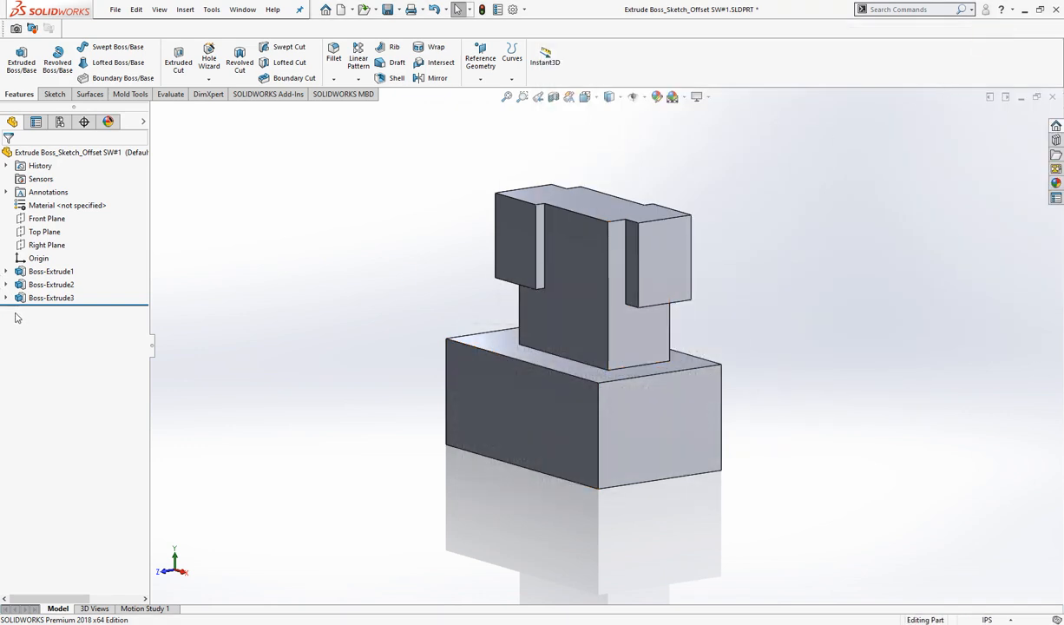
Edit the central boss extrusion to end Offset From Surface, using the large base block's top face as the reference.
{"action": "left_click", "coordinate": [44, 298]}
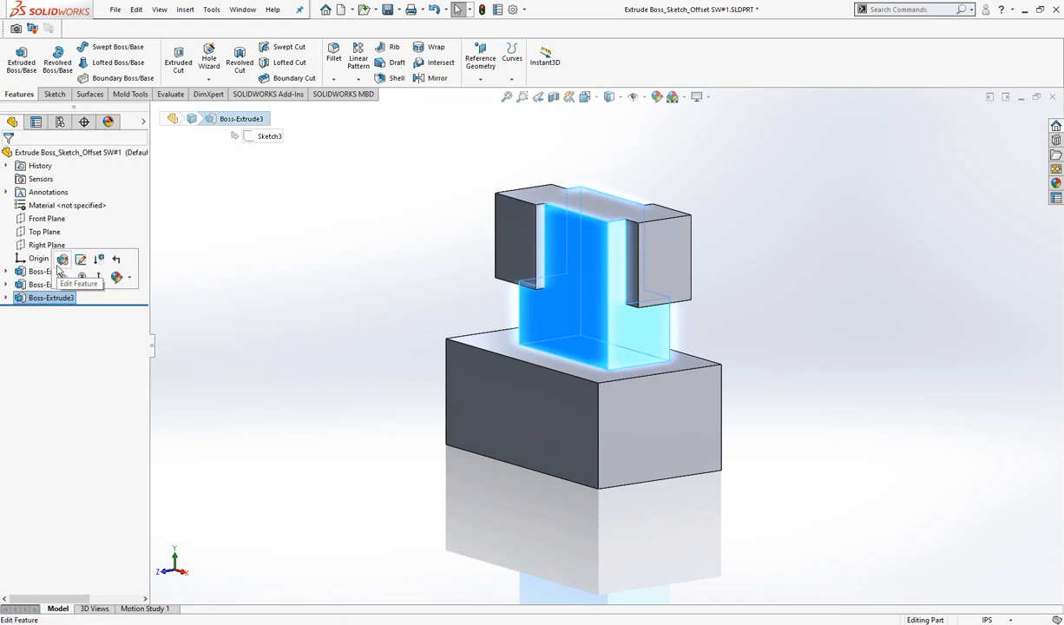
{"action": "left_click", "coordinate": [61, 259]}
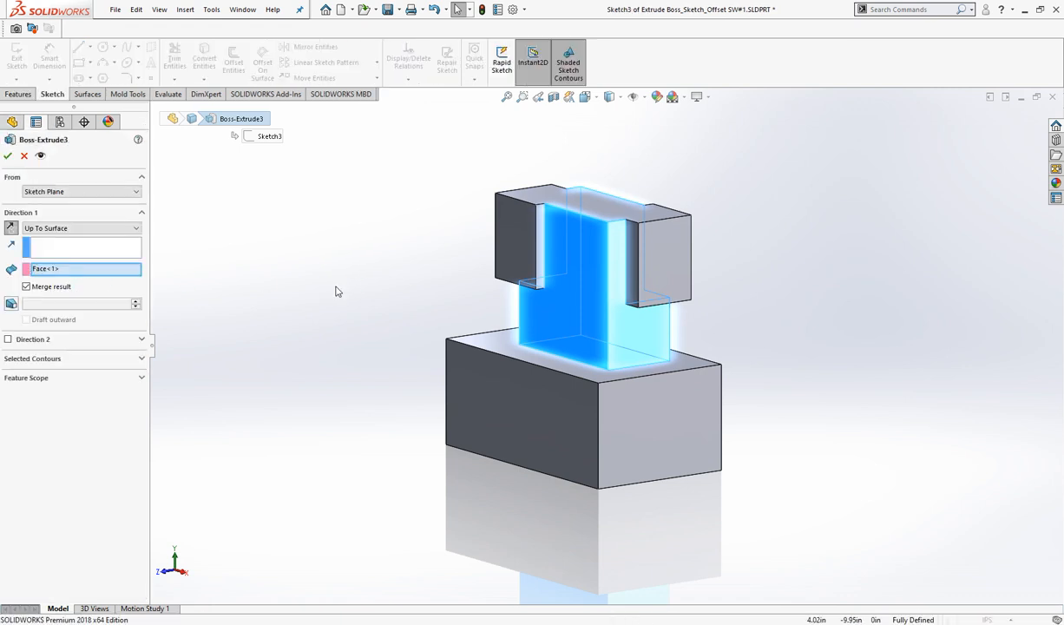
{"action": "left_click", "coordinate": [70, 229]}
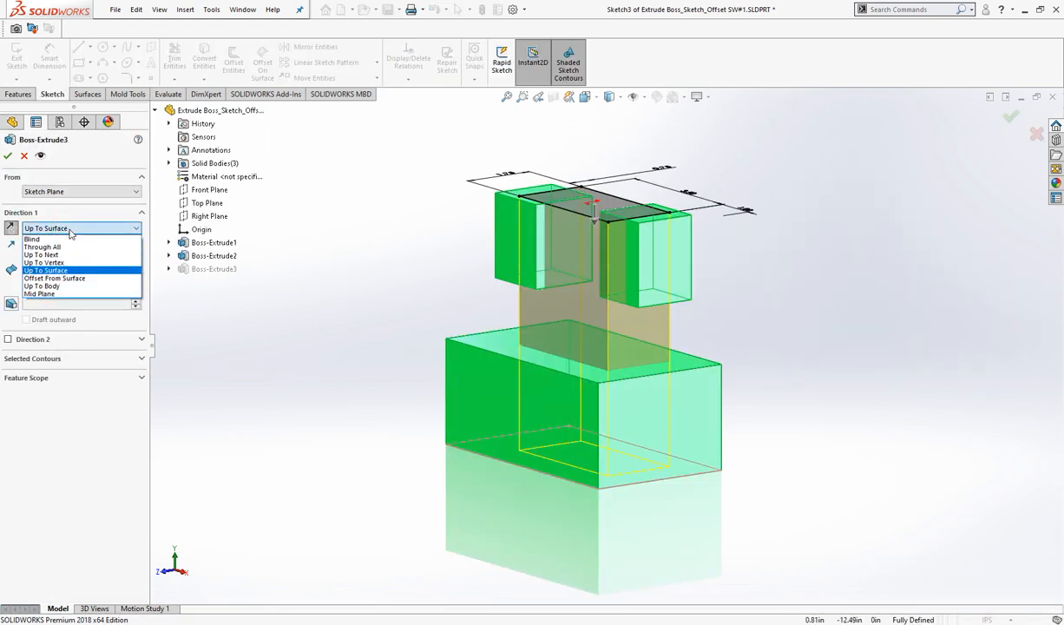
{"action": "left_click", "coordinate": [111, 279]}
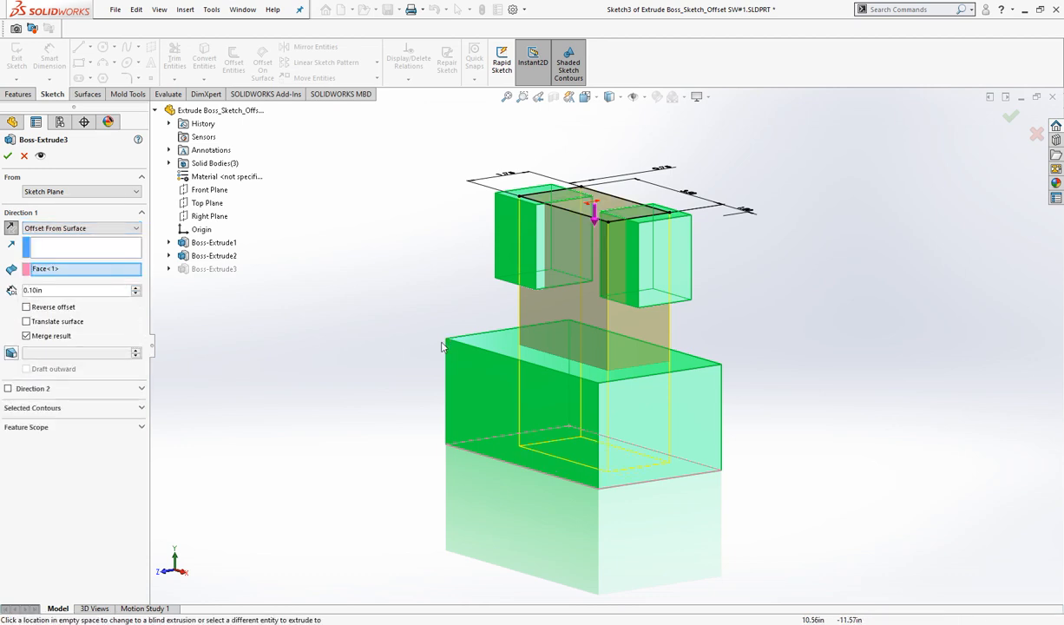
{"action": "left_click", "coordinate": [480, 344]}
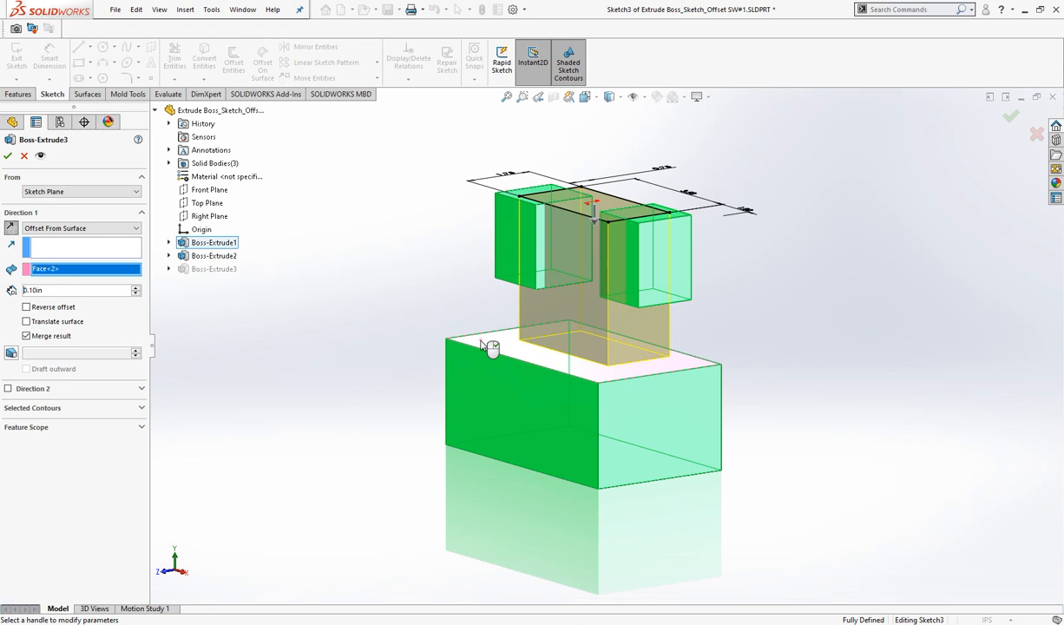
Set the central boss's offset distance to 1 in, accept the extrusion, and inspect the gap above the base block from a low angle.
{"action": "left_click", "coordinate": [120, 290]}
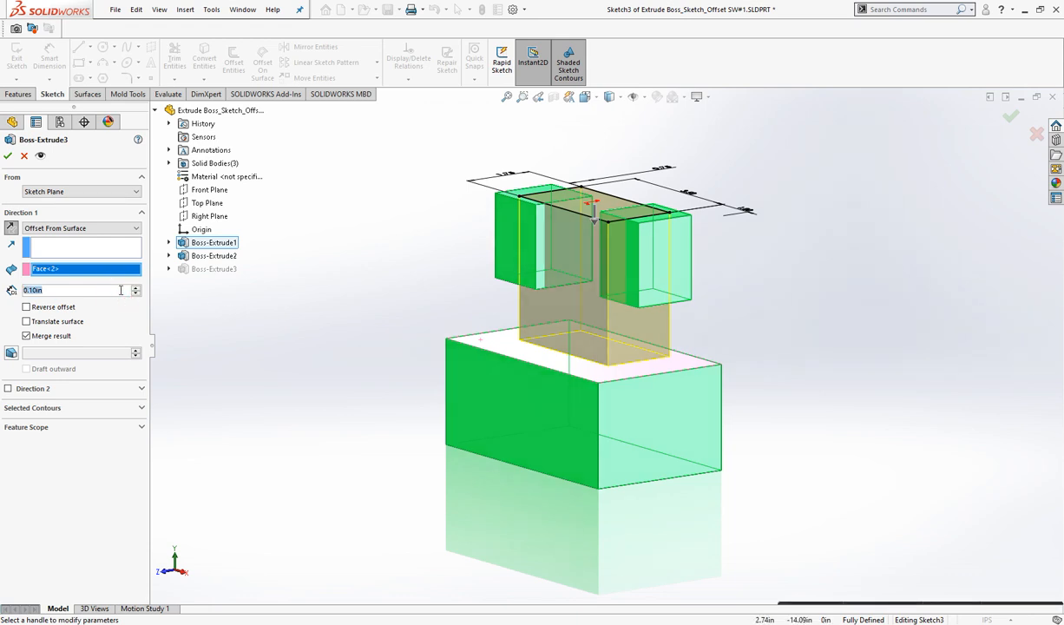
{"action": "type", "text": "1"}
{"action": "key", "text": "Return"}
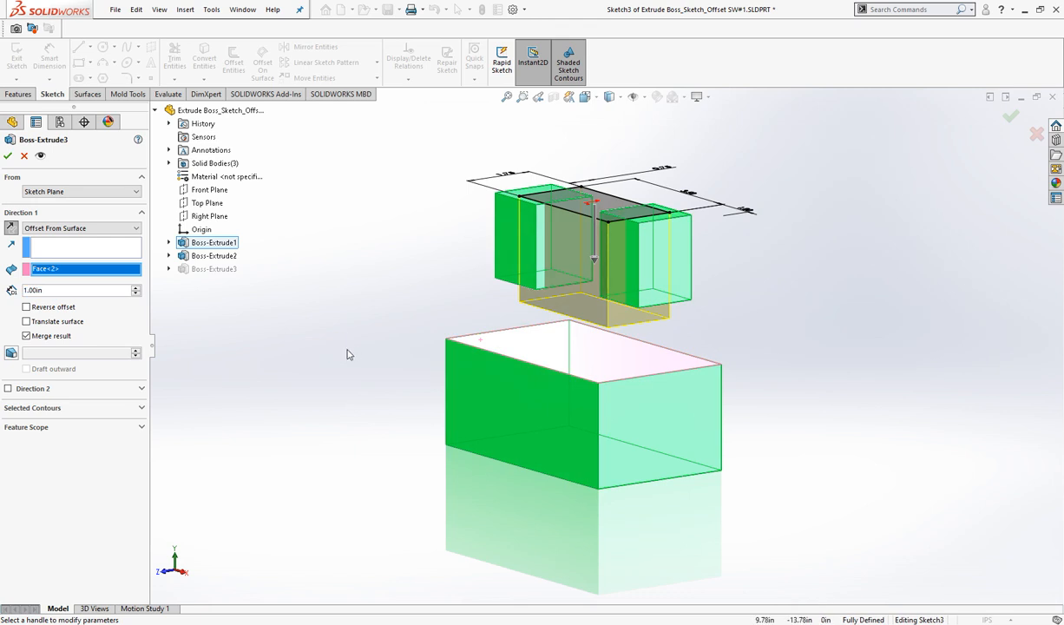
{"action": "scroll", "coordinate": [674, 296], "scroll_direction": "down", "scroll_amount": 3}
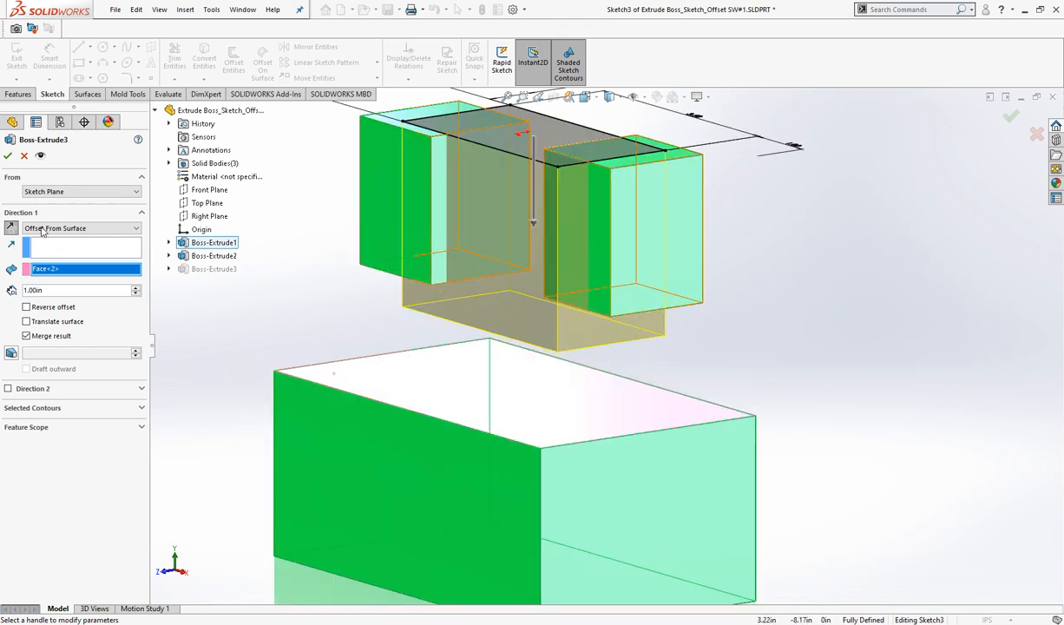
{"action": "left_click", "coordinate": [7, 156]}
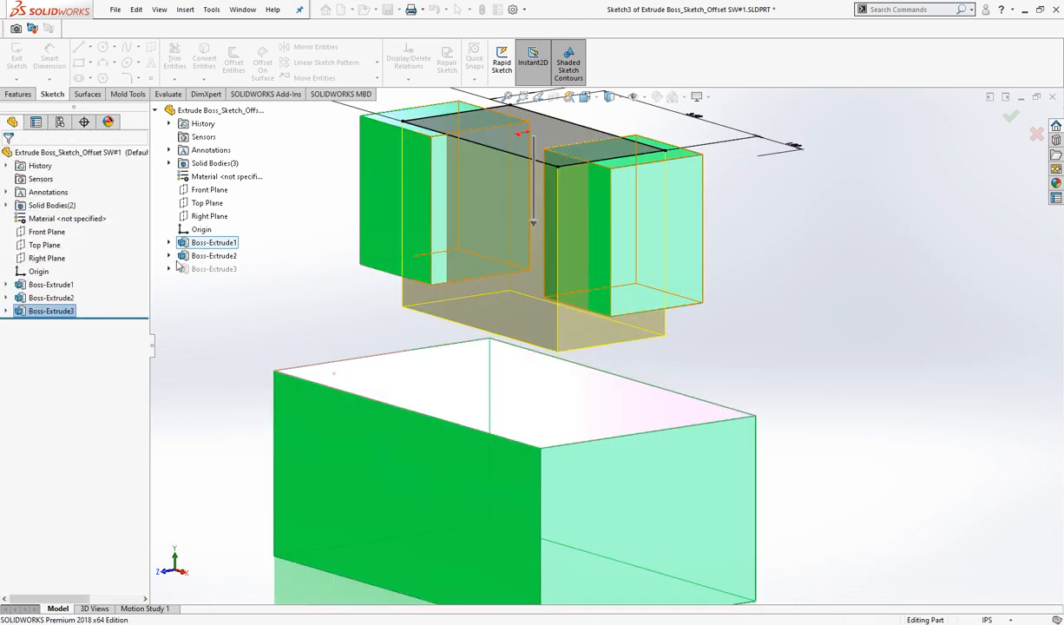
{"action": "scroll", "coordinate": [328, 337], "scroll_direction": "up", "scroll_amount": 5}
{"action": "right_click", "coordinate": [348, 334]}
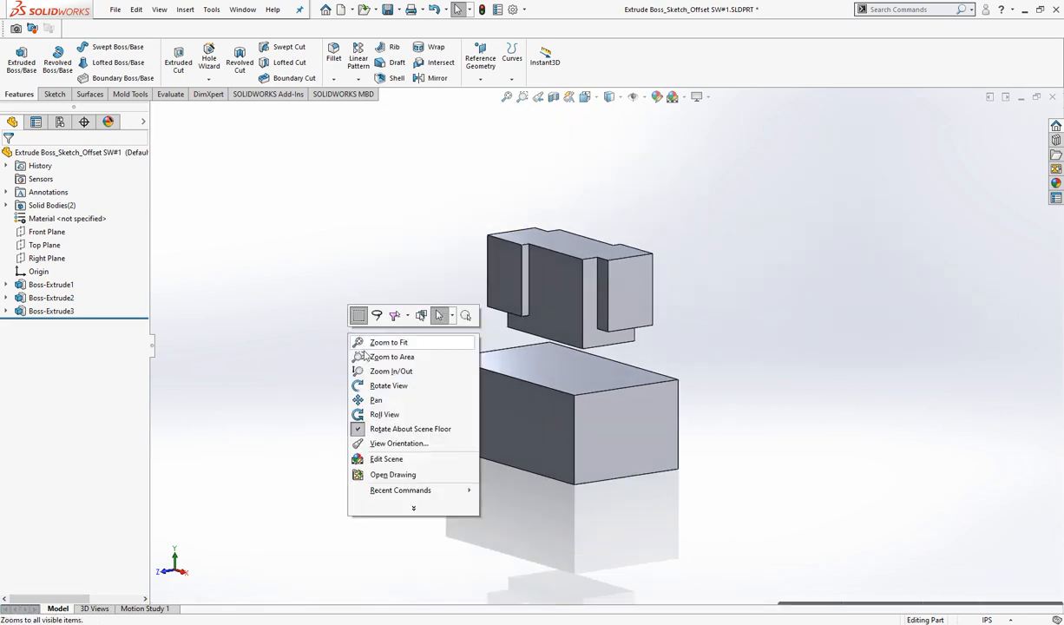
{"action": "left_click", "coordinate": [388, 385]}
{"action": "left_click_drag", "start_coordinate": [351, 363], "coordinate": [367, 303]}
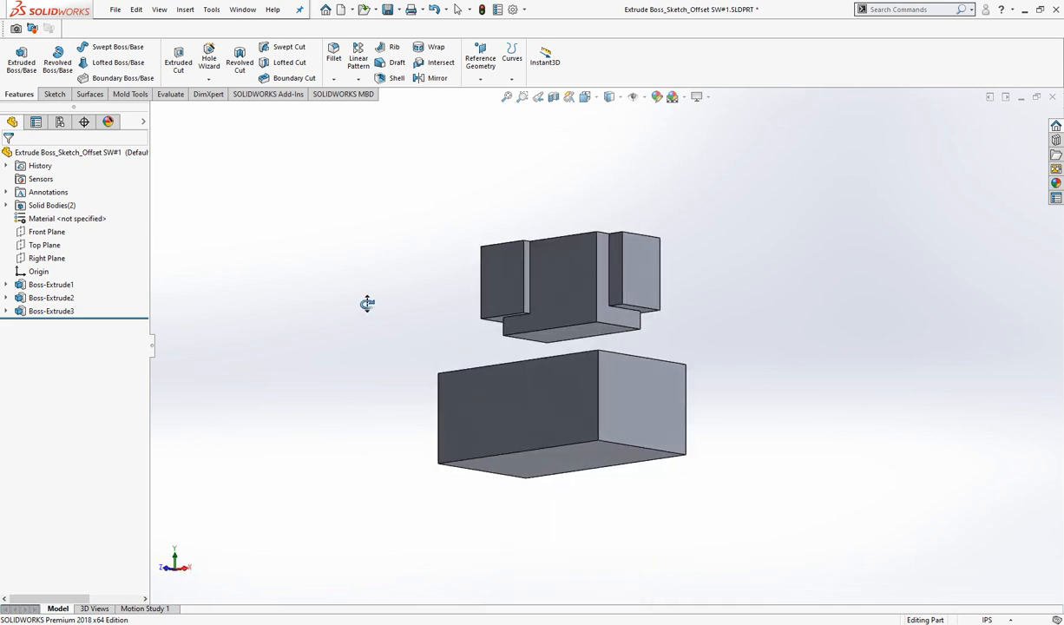
Edit the central boss extrusion again and replace its offset reference with the large base block's bottom face.
{"action": "right_click", "coordinate": [101, 311]}
{"action": "right_click", "coordinate": [236, 290]}
{"action": "left_click", "coordinate": [236, 280]}
{"action": "left_click", "coordinate": [35, 311]}
{"action": "left_click", "coordinate": [66, 274]}
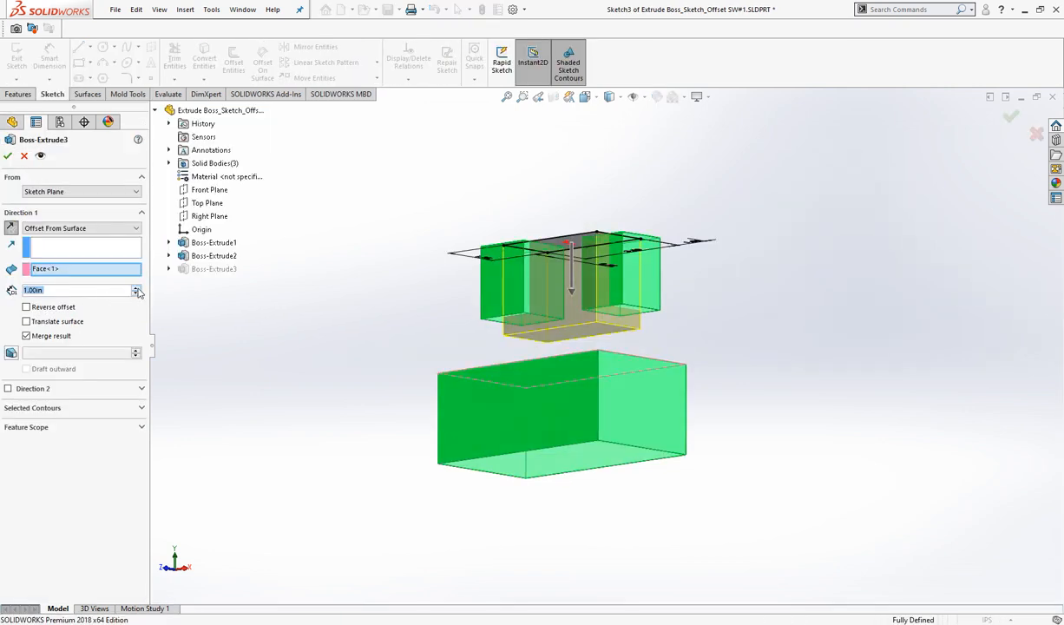
{"action": "left_click", "coordinate": [83, 269]}
{"action": "right_click", "coordinate": [92, 269]}
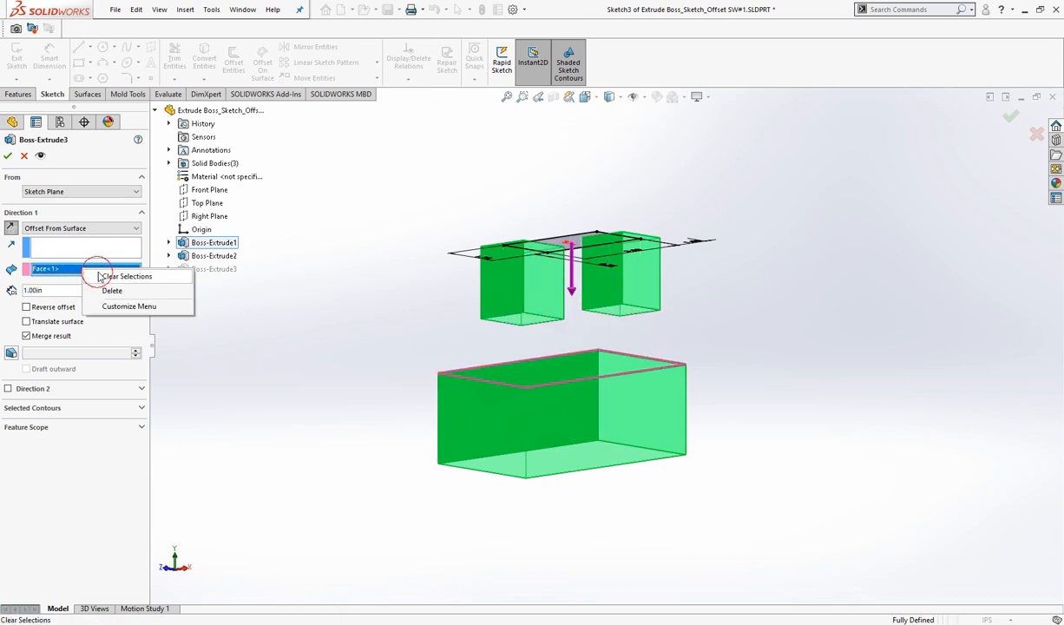
{"action": "left_click", "coordinate": [104, 275]}
{"action": "left_click", "coordinate": [523, 468]}
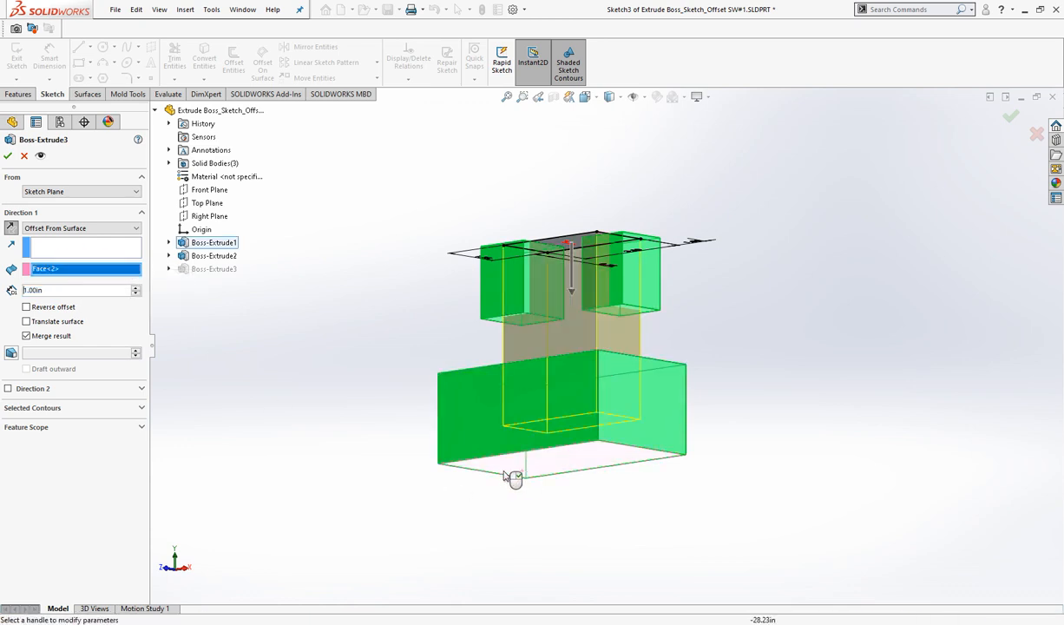
Enable Reverse offset for the central boss, accept the extrusion, and inspect the part from below and above.
{"action": "left_click", "coordinate": [26, 307]}
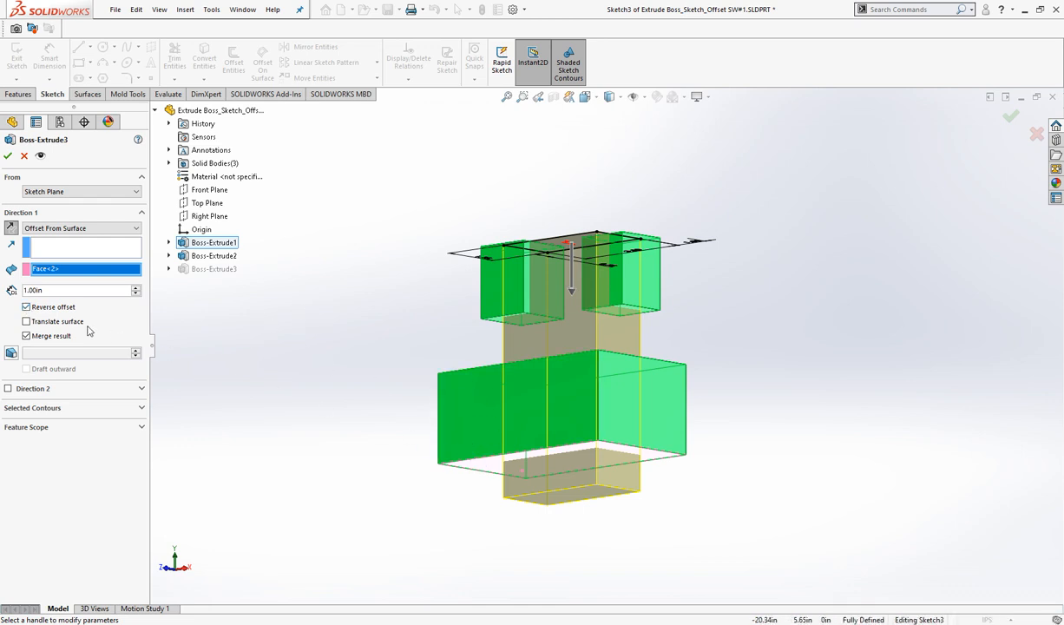
{"action": "left_click", "coordinate": [7, 155]}
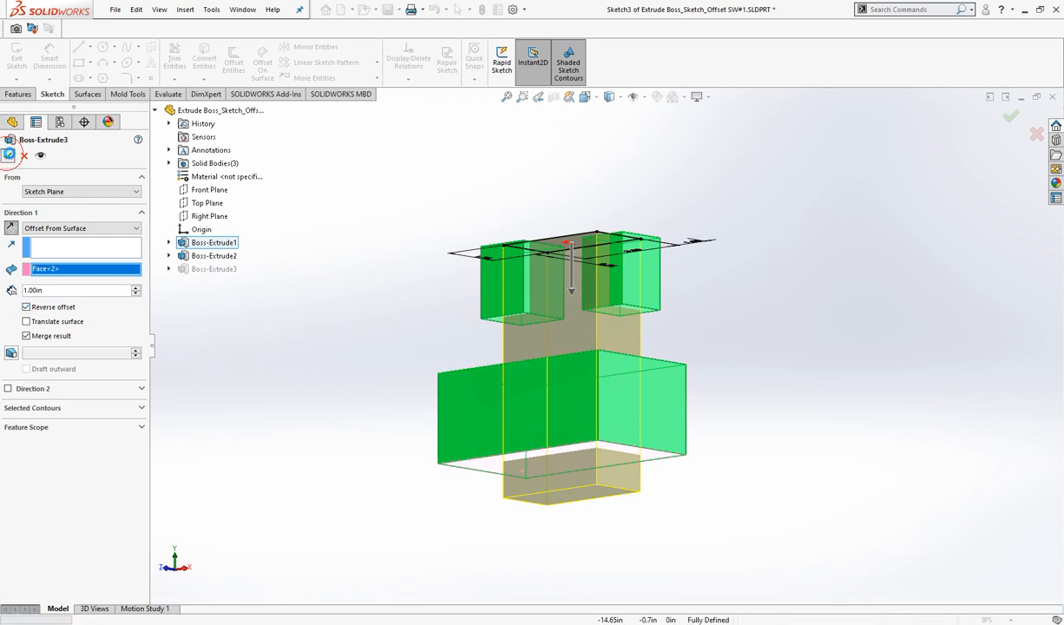
{"action": "right_click", "coordinate": [334, 349]}
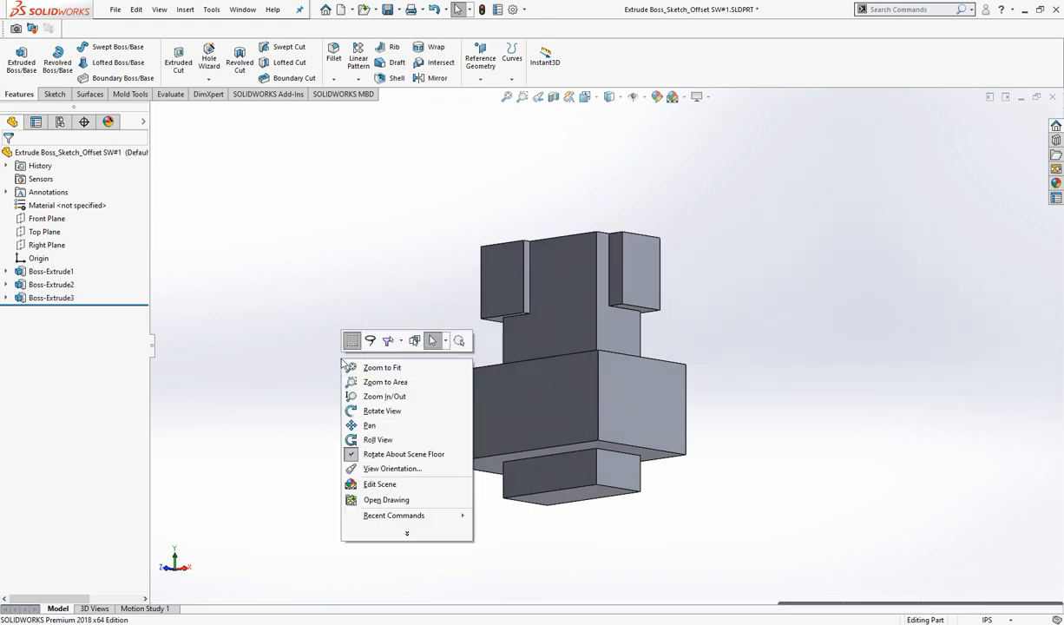
{"action": "left_click", "coordinate": [373, 408]}
{"action": "left_click_drag", "start_coordinate": [335, 378], "coordinate": [326, 460]}
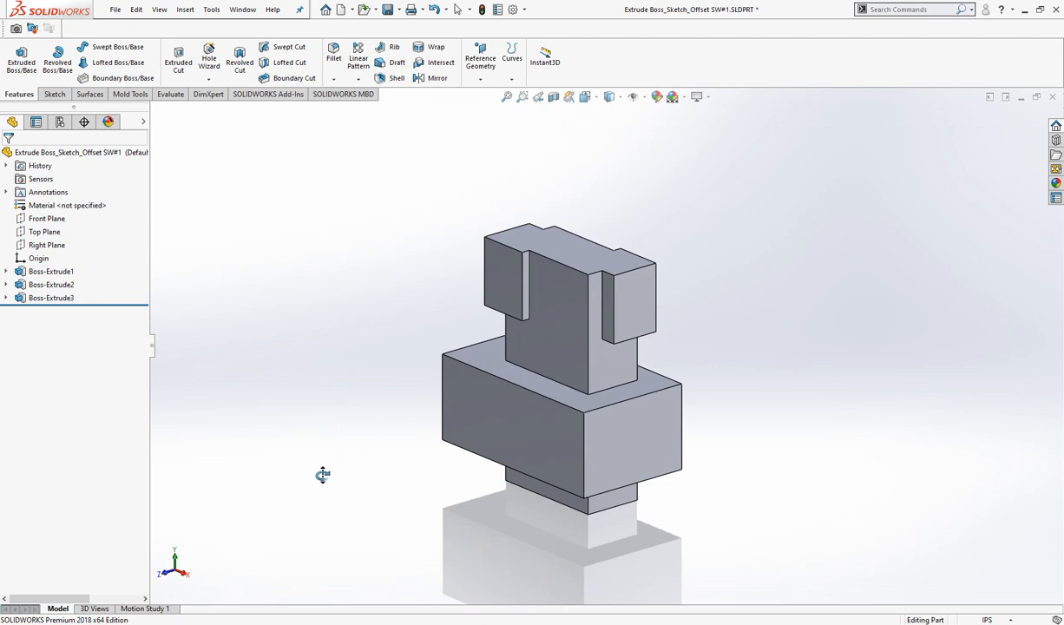
In Notepad, add the line "NOW SEE THE LAST OPTION WITH THE EXTRUDE THAT IS EXTRUDE WITH THE BODY.".
{"action": "key", "text": "alt+Tab"}
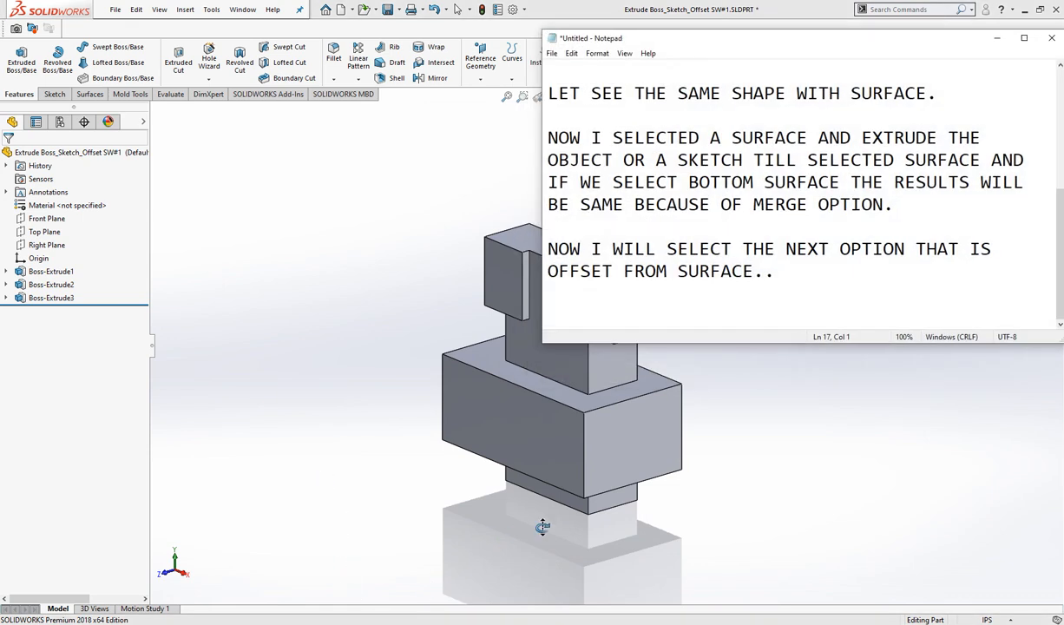
{"action": "type", "text": "NOW SEE THE LAST OP"}
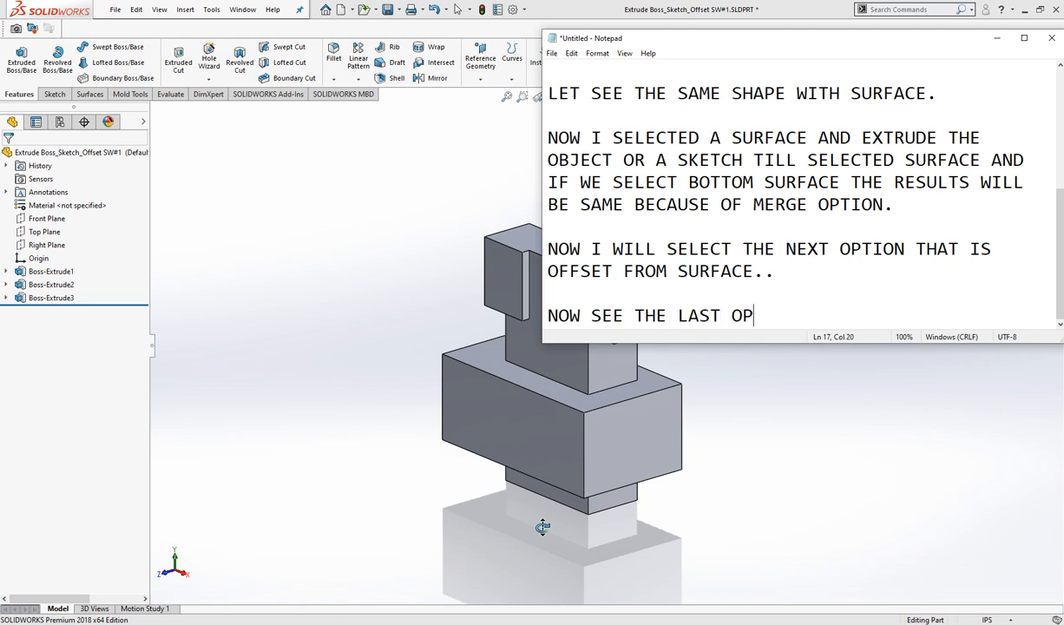
{"action": "type", "text": "TION WITH THE EXTRUDE THAT"}
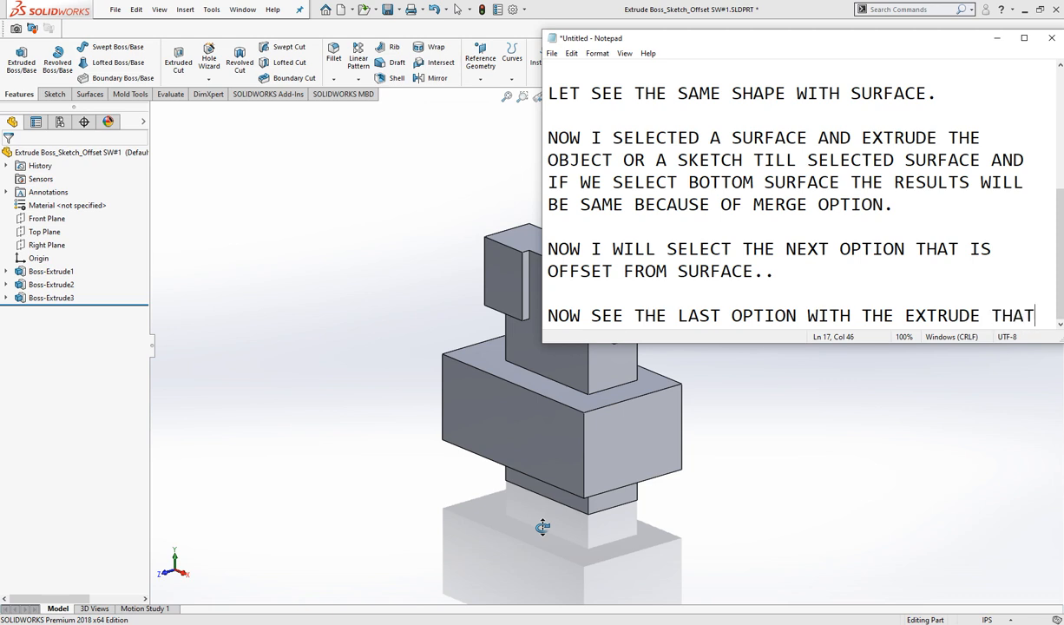
{"action": "type", "text": " IS EXTRUDE WITH THE BODY."}
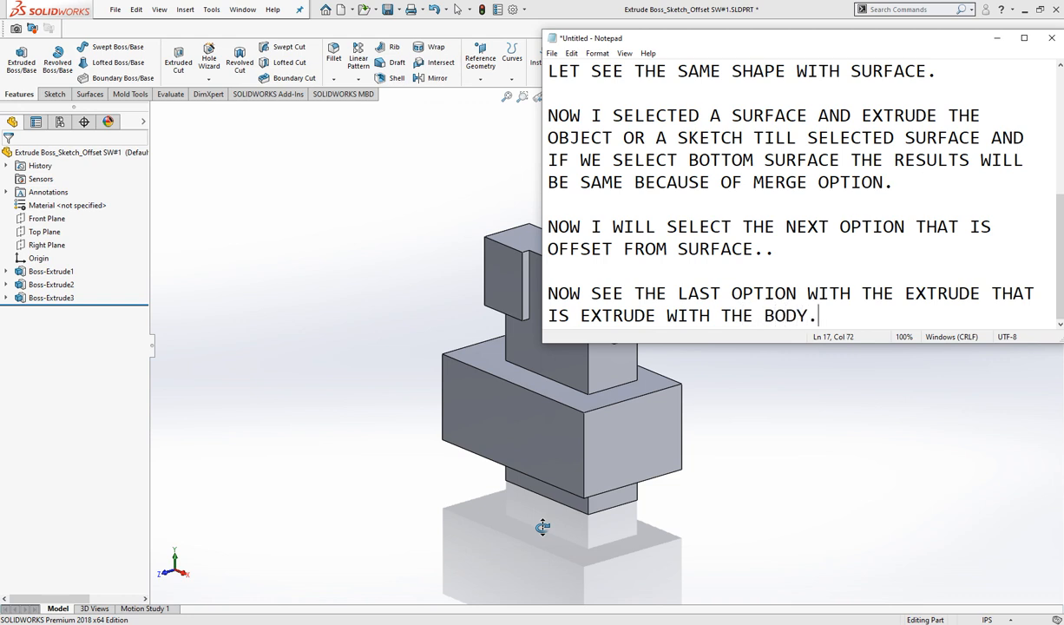
{"action": "key", "text": "Return"}
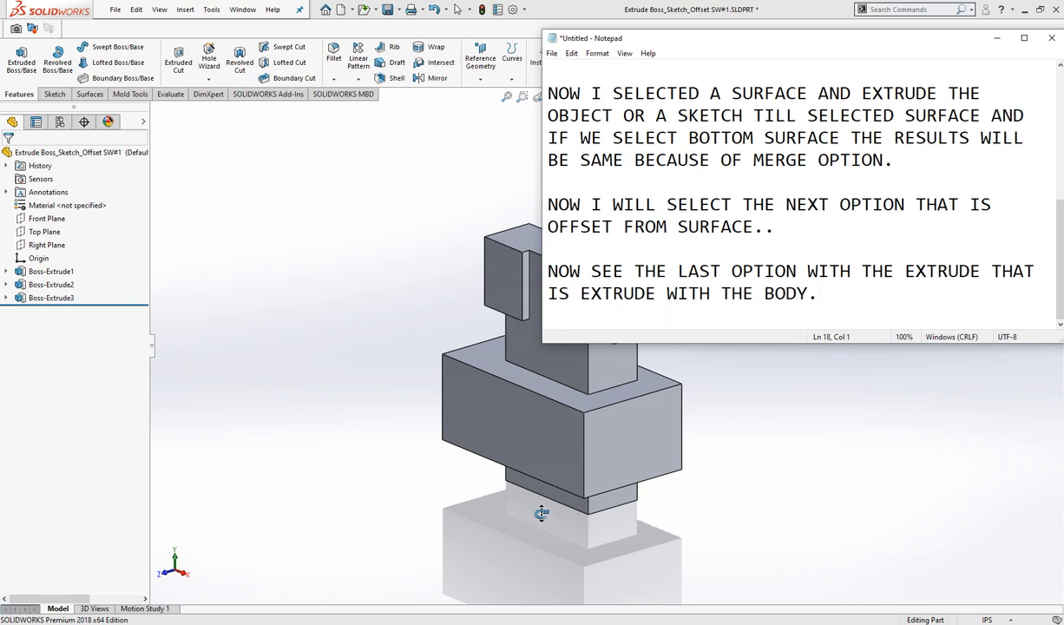
Return to SOLIDWORKS and edit the central boss extrusion, changing its Direction 1 end condition to Up To Body.
{"action": "middle_click", "coordinate": [229, 301]}
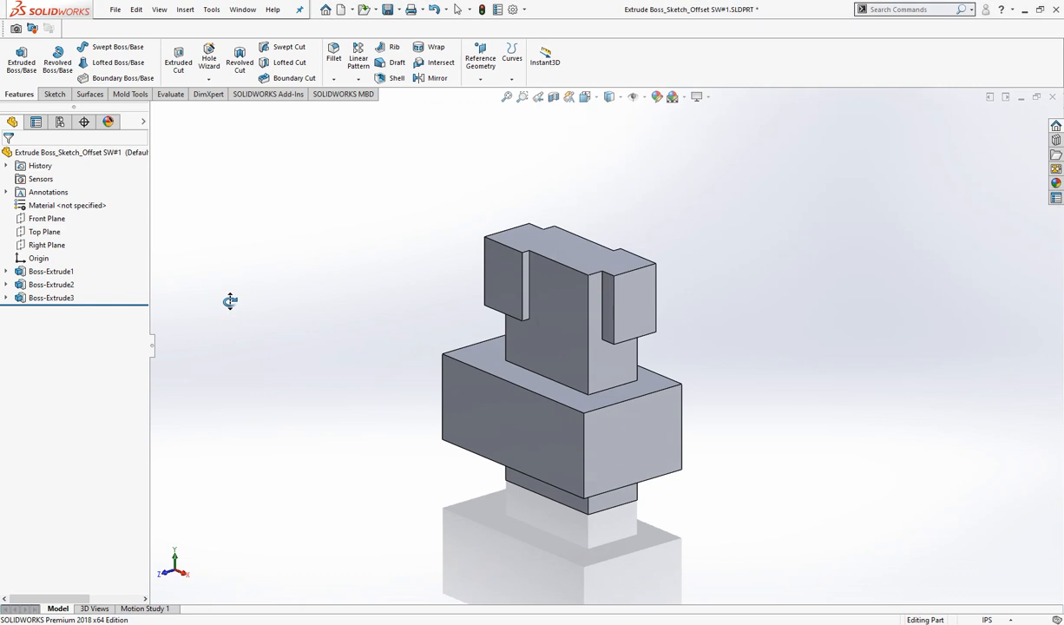
{"action": "right_click", "coordinate": [236, 278]}
{"action": "left_click", "coordinate": [256, 286]}
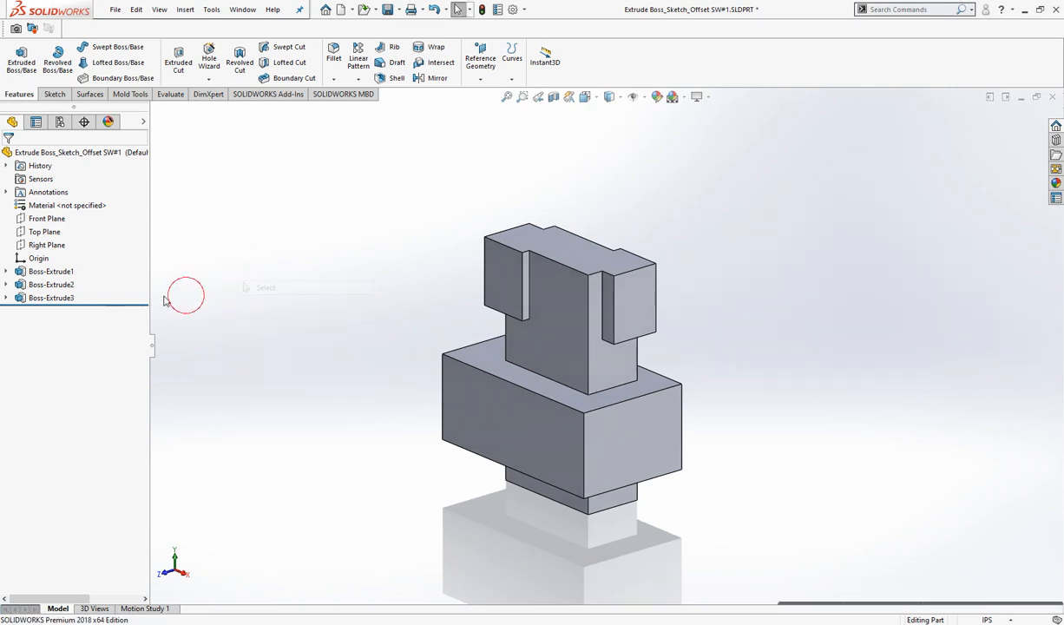
{"action": "left_click", "coordinate": [54, 297]}
{"action": "left_click", "coordinate": [66, 262]}
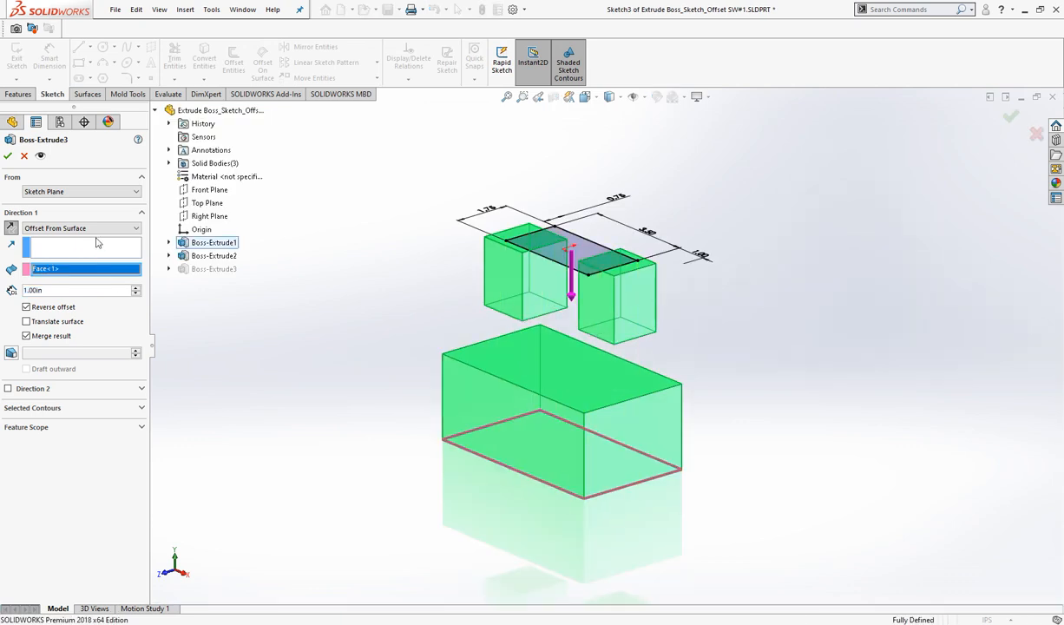
{"action": "left_click", "coordinate": [98, 227]}
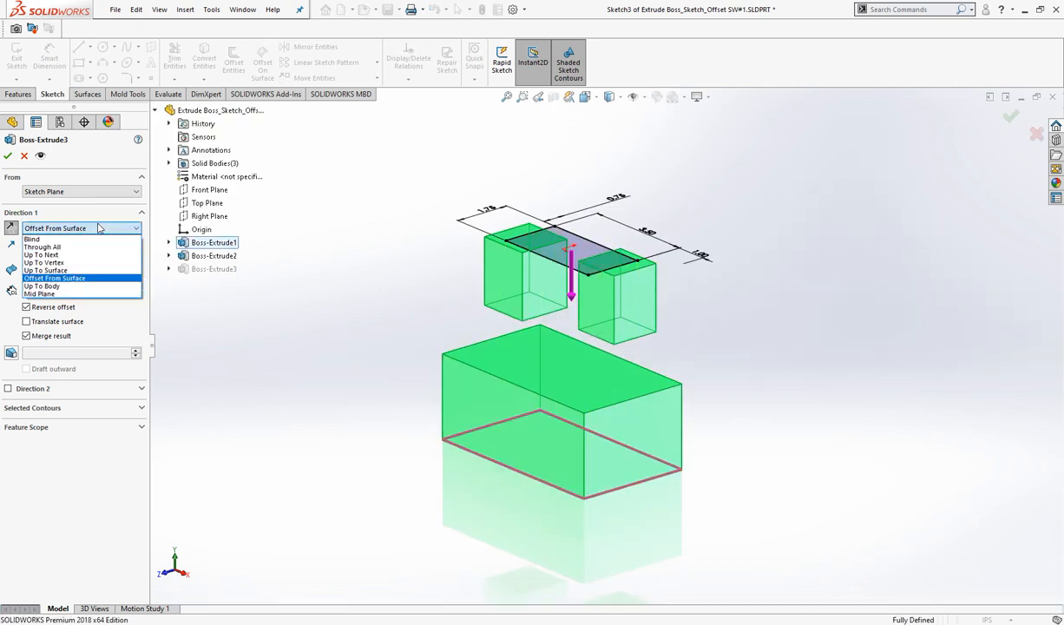
{"action": "left_click", "coordinate": [84, 286]}
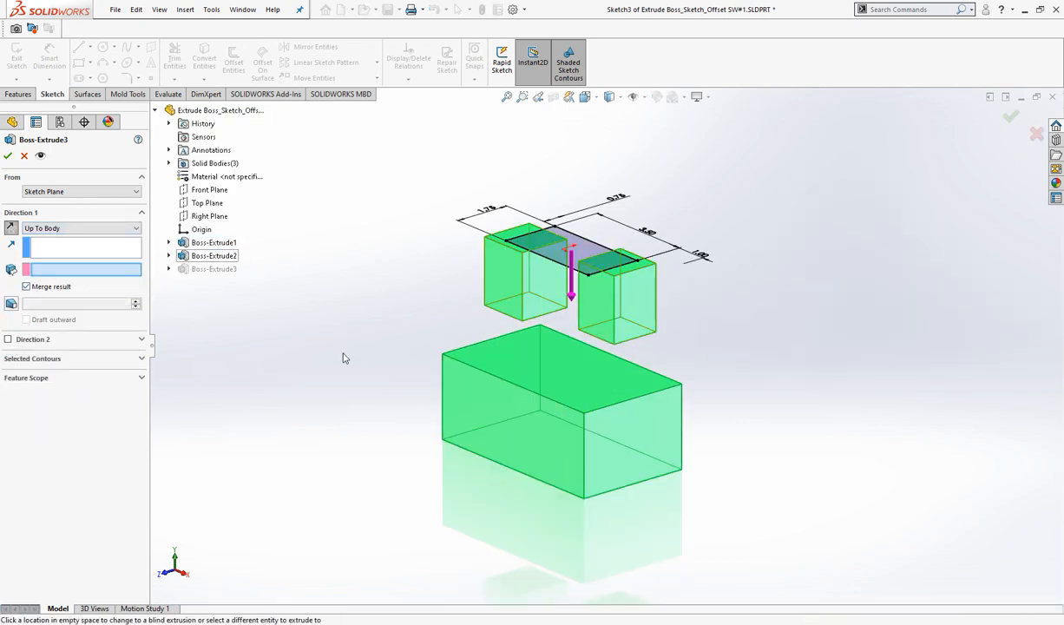
Use the large base block as the target body, accept the extrusion with Merge result enabled, and inspect the part from several angles.
{"action": "left_click", "coordinate": [500, 356]}
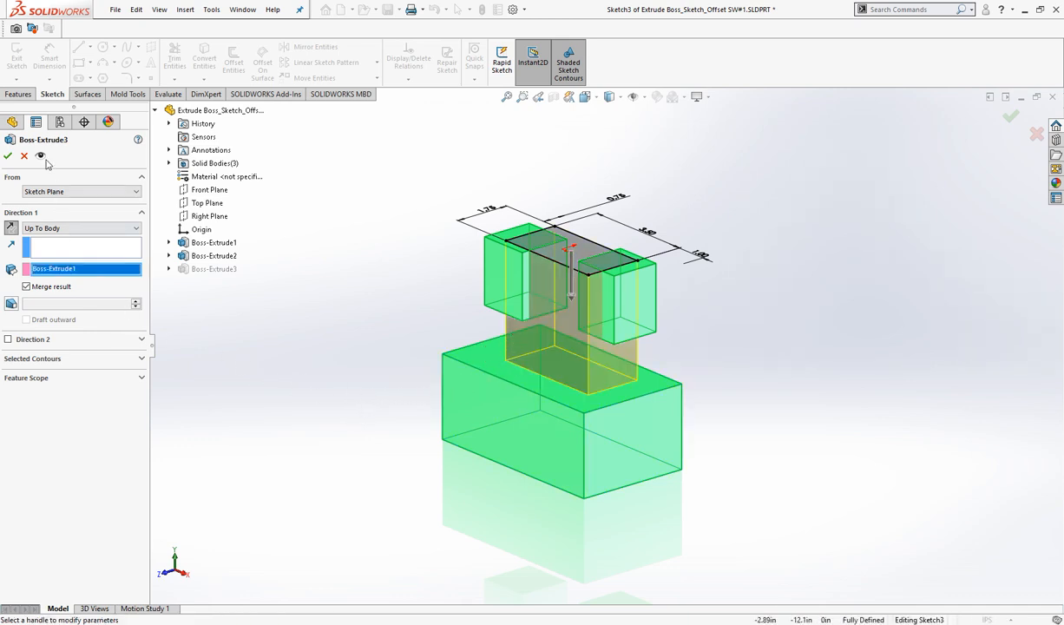
{"action": "left_click", "coordinate": [7, 156]}
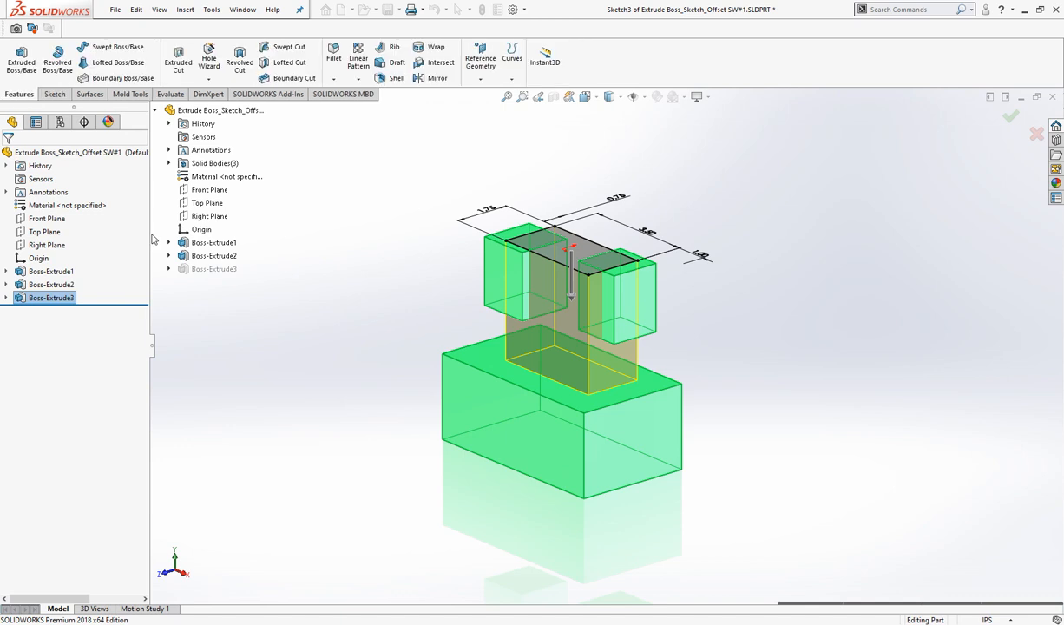
{"action": "scroll", "coordinate": [612, 300], "scroll_direction": "down", "scroll_amount": 3}
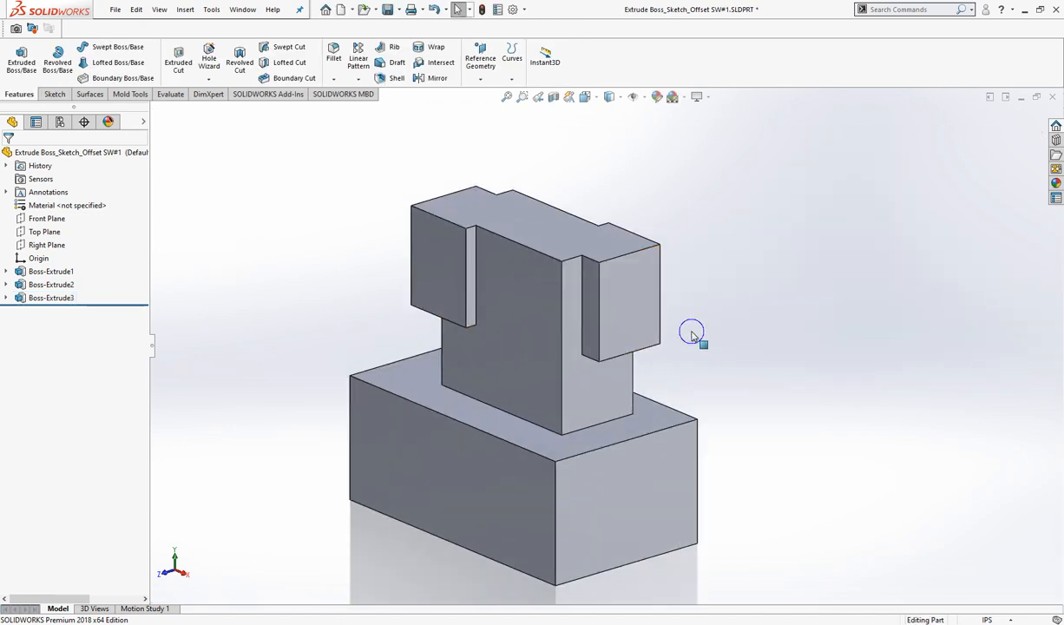
{"action": "right_click", "coordinate": [693, 333]}
{"action": "left_click", "coordinate": [719, 383]}
{"action": "left_click_drag", "start_coordinate": [719, 380], "coordinate": [235, 409]}
{"action": "scroll", "coordinate": [433, 383], "scroll_direction": "up", "scroll_amount": 3}
{"action": "key", "text": "Escape"}
{"action": "middle_click_drag", "start_coordinate": [379, 551], "coordinate": [379, 550]}
In Notepad, leave blank lines below the last note, add "THANKS FOR WATCHING", and minimize Notepad to show the part.
{"action": "key", "text": "alt+Tab"}
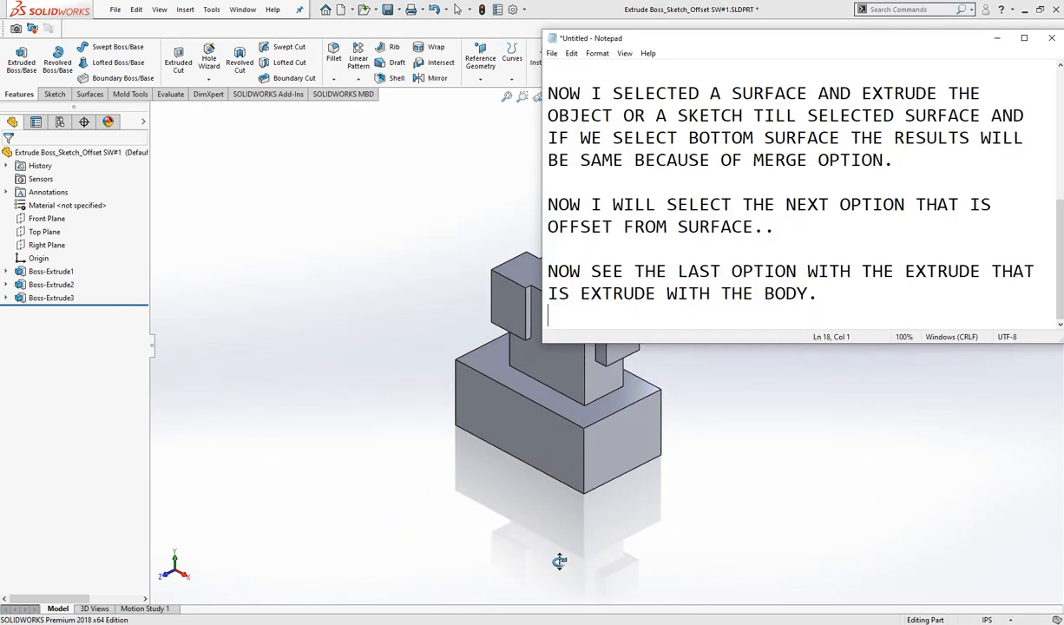
{"action": "key", "text": "Return"}
{"action": "key", "text": "Return"}
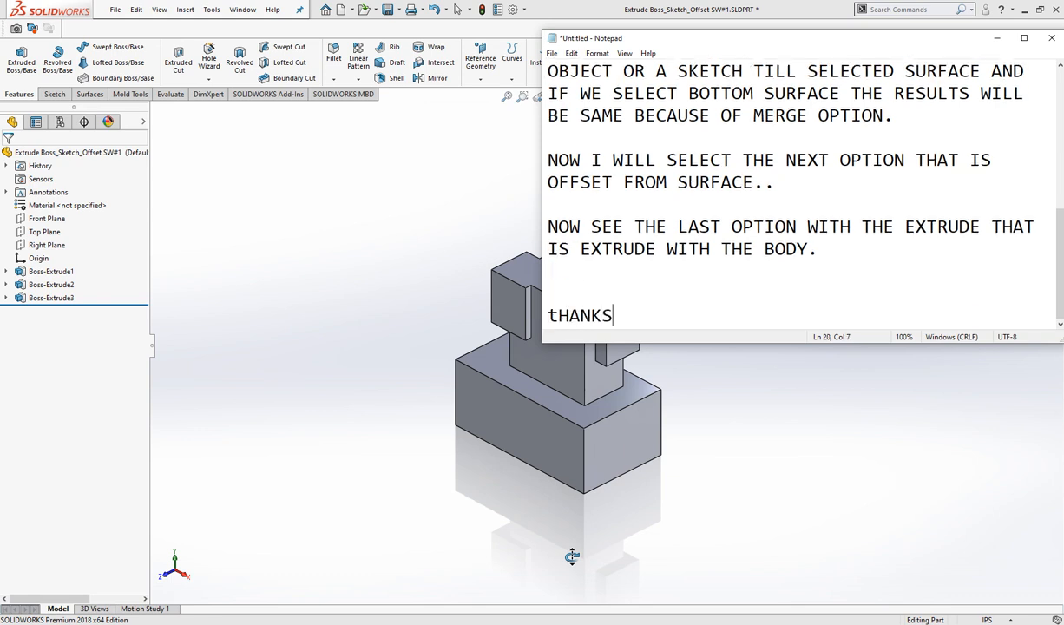
{"action": "key", "text": "BackSpace"}
{"action": "key", "text": "BackSpace"}
{"action": "key", "text": "BackSpace"}
{"action": "key", "text": "BackSpace"}
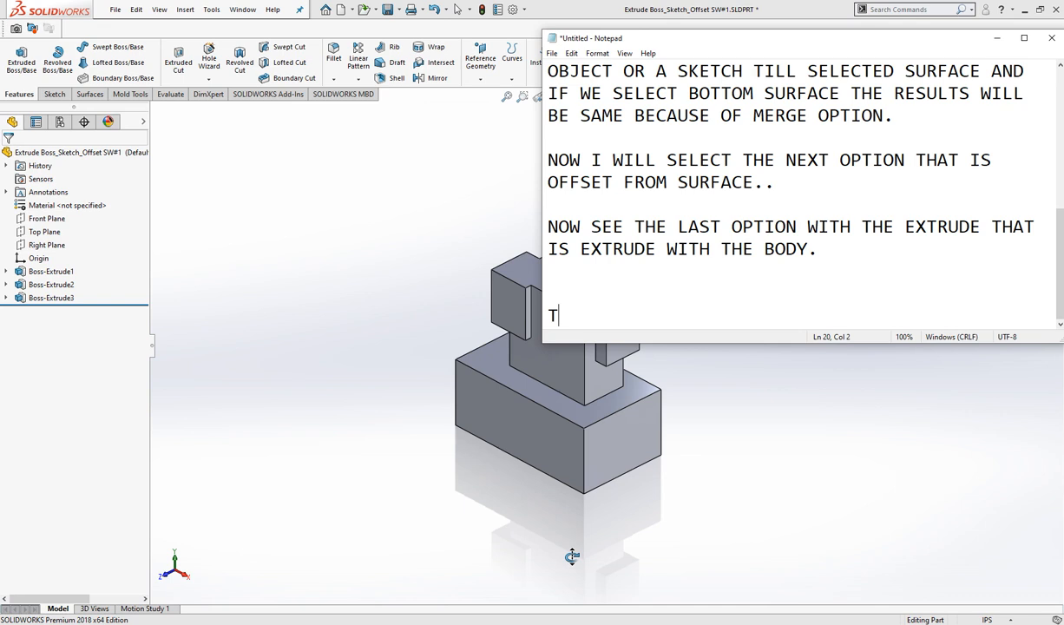
{"action": "type", "text": "HANKS FO"}
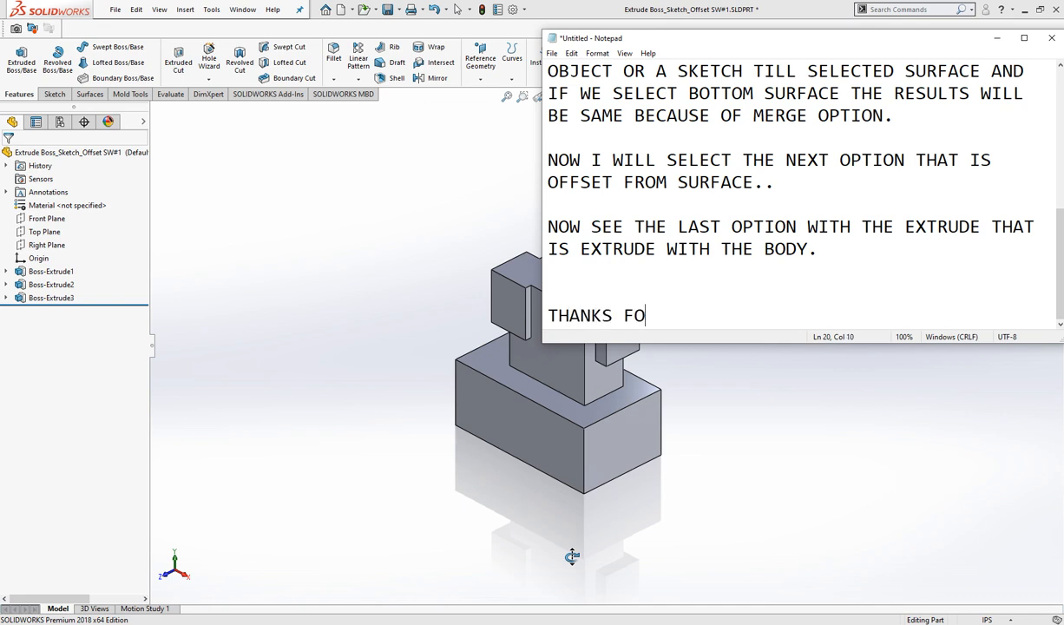
{"action": "type", "text": "R WATCHING"}
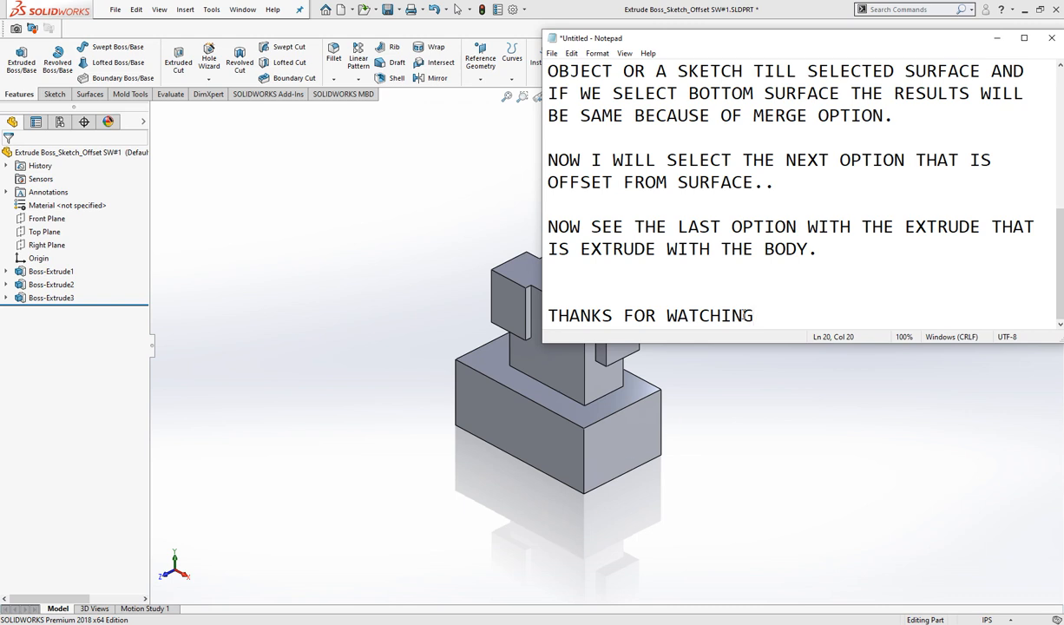
{"action": "left_click", "coordinate": [997, 39]}
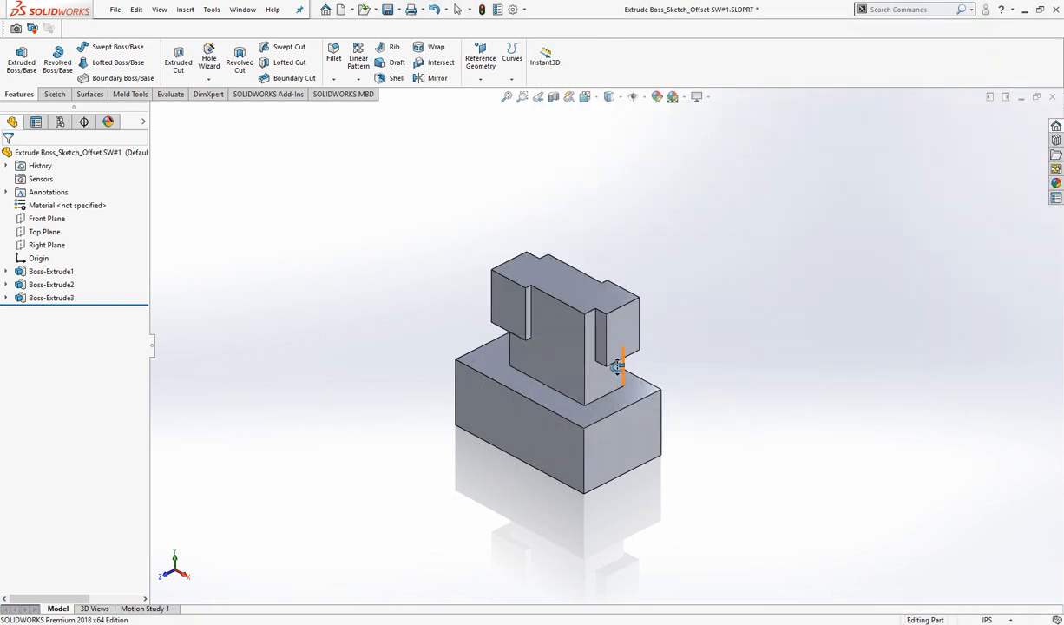
{"action": "scroll", "coordinate": [667, 368], "scroll_direction": "down", "scroll_amount": 2}
{"action": "middle_click_drag", "start_coordinate": [667, 369], "coordinate": [774, 365]}
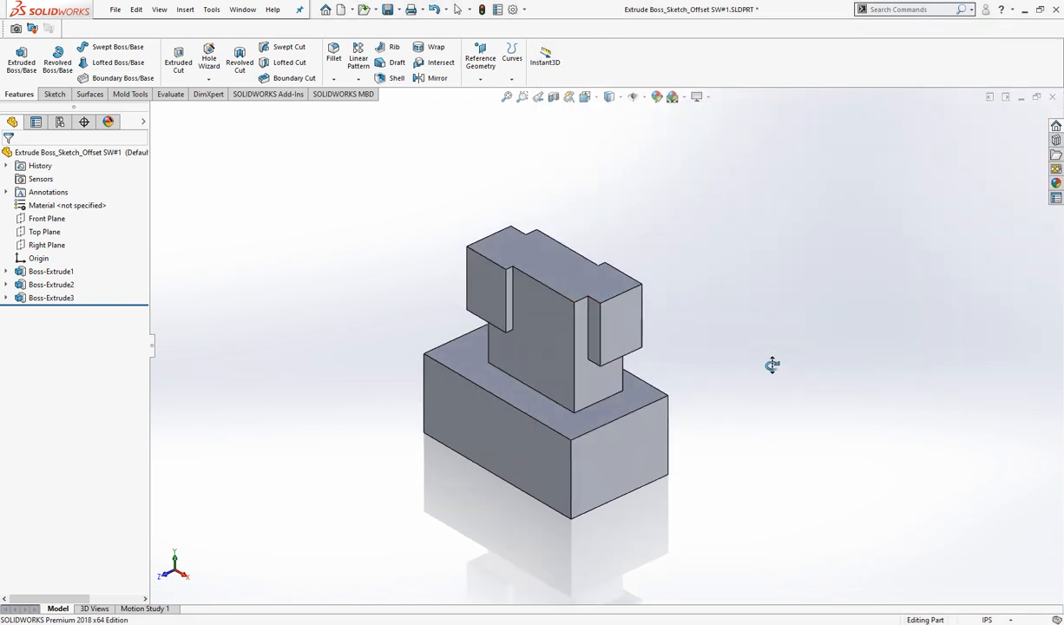